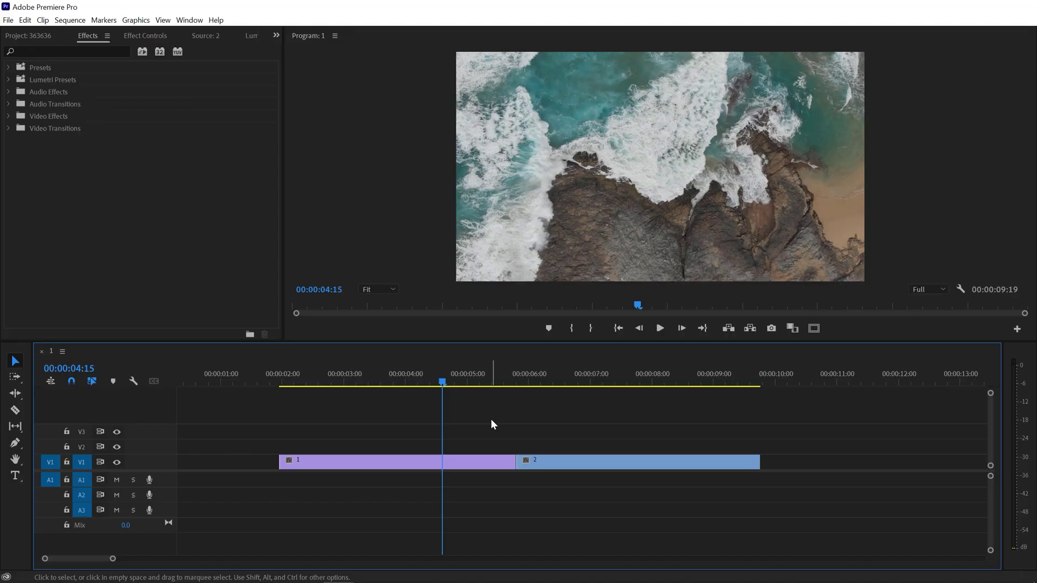
Step: Move the aerial surf clip from V1 straight up to track V2, keeping its timing
drag(485, 377, 531, 384)
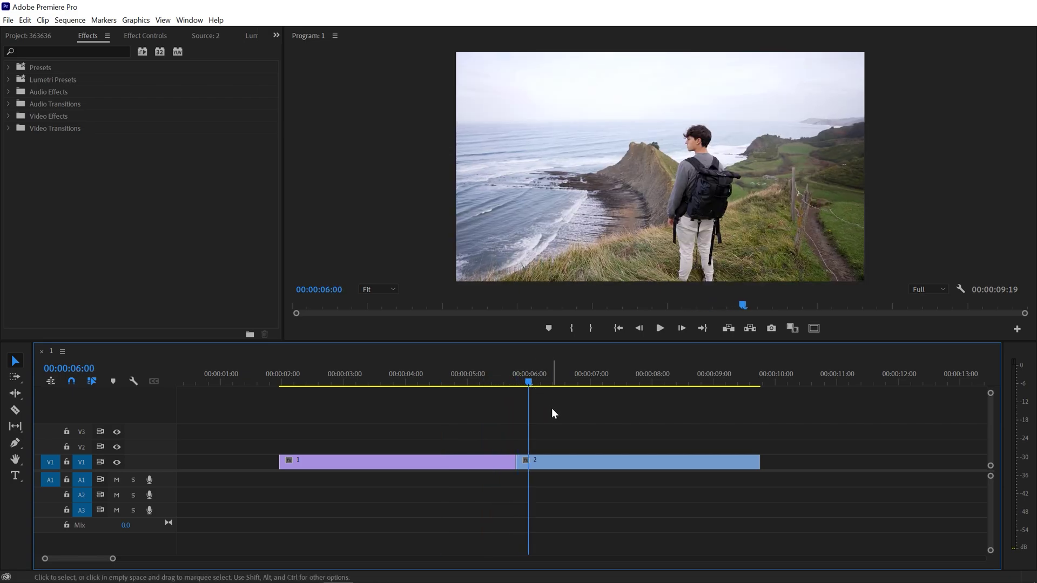
click(408, 461)
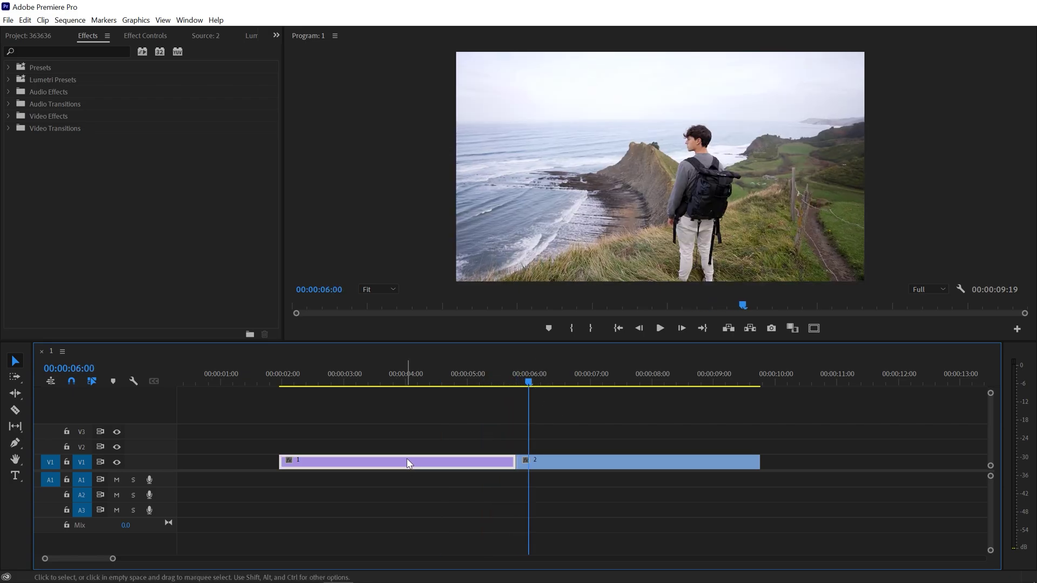
drag(398, 463, 400, 449)
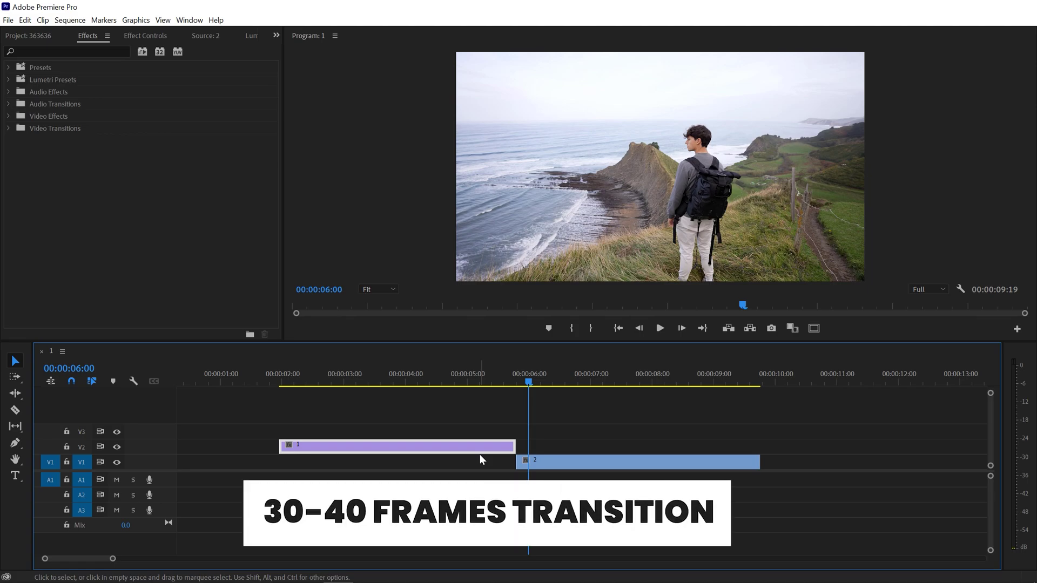
Step: Split the surf clip on V2 at 00:00:04:20 and select the short tail piece
click(539, 382)
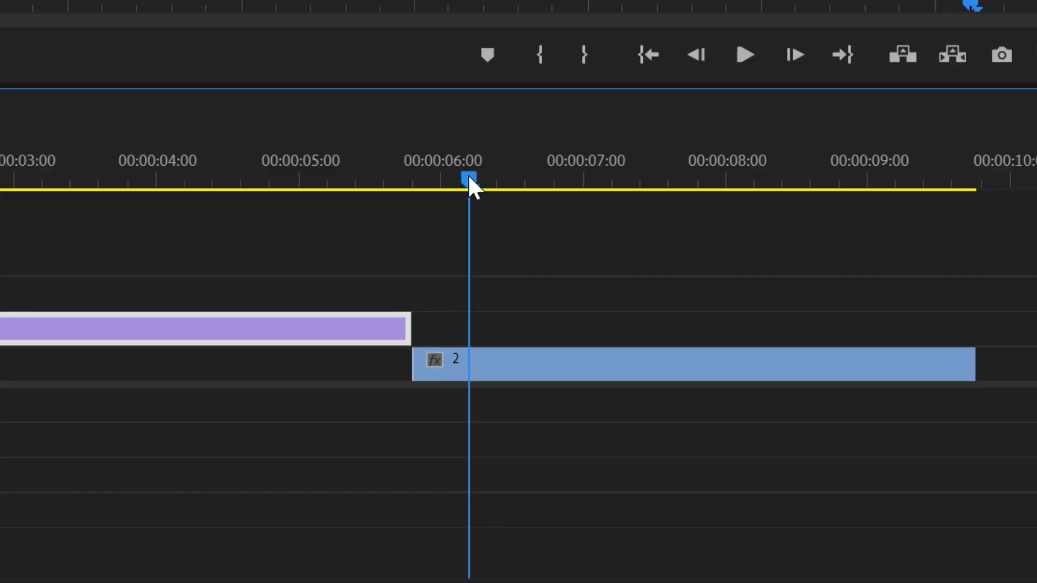
drag(540, 382, 519, 383)
drag(420, 178, 414, 179)
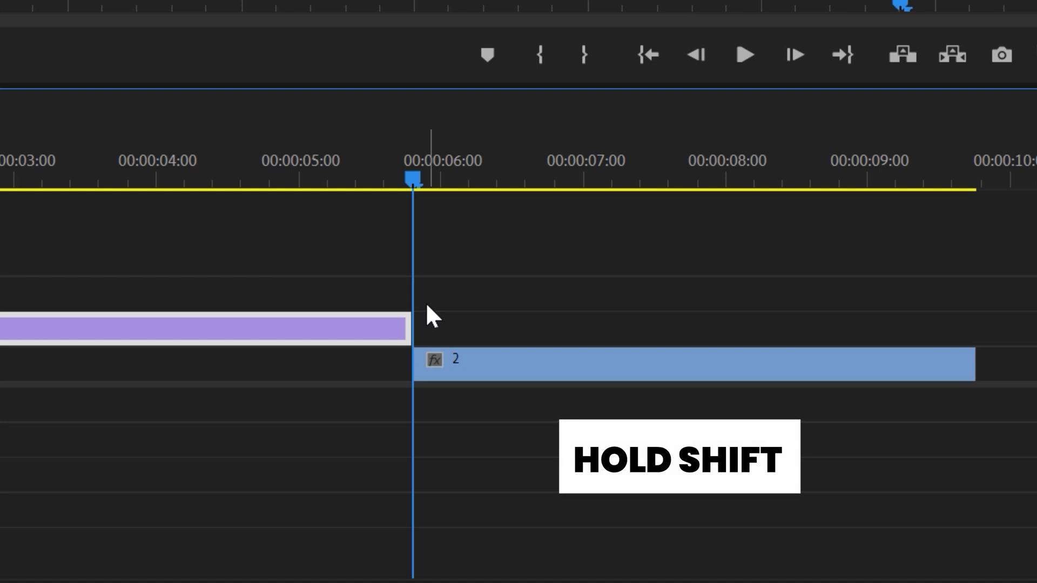
key(shift+Left)
key(shift+Left)
key(shift+Left)
key(shift+Left)
key(shift+Left)
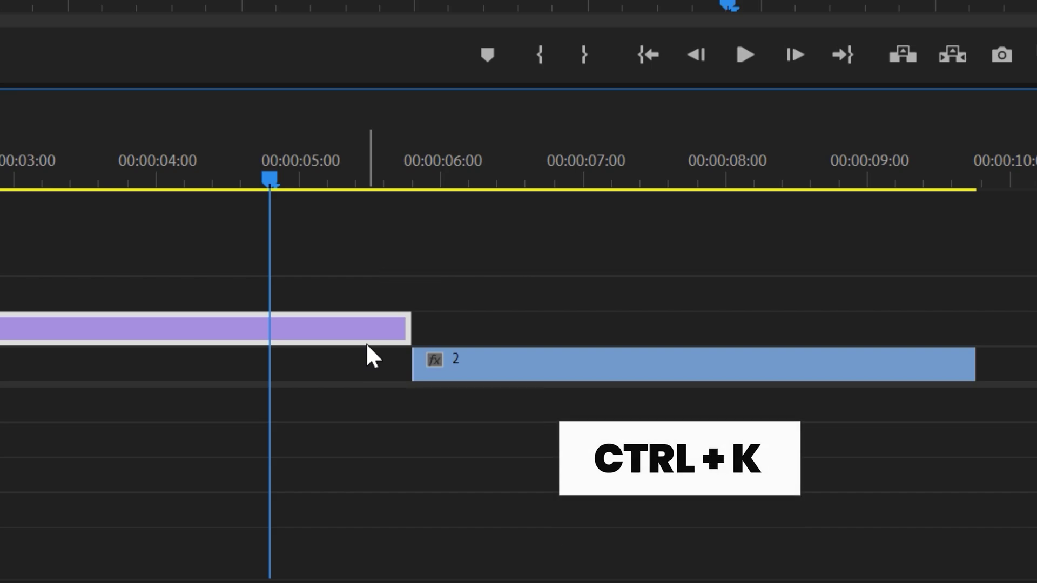
key(ctrl+k)
click(358, 323)
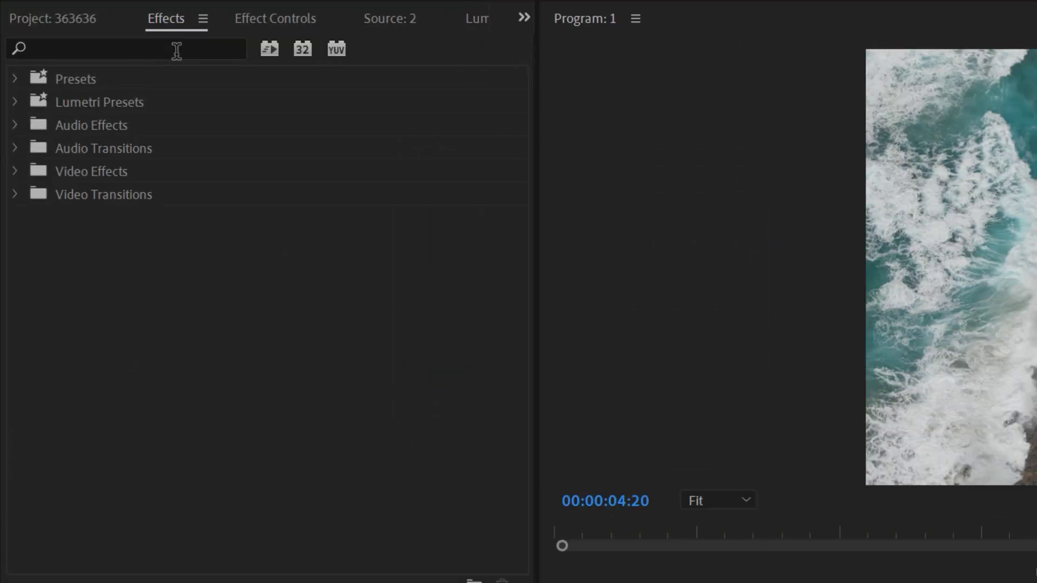
Step: Search effects for 'gradient' and apply Gradient Wipe to the short tail piece
click(94, 52)
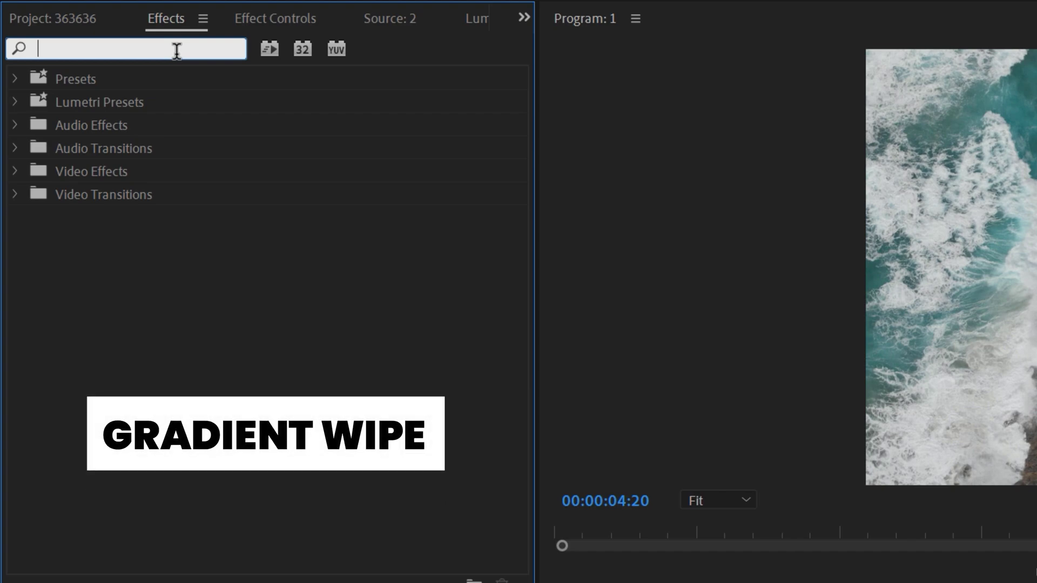
text(gradient)
click(114, 318)
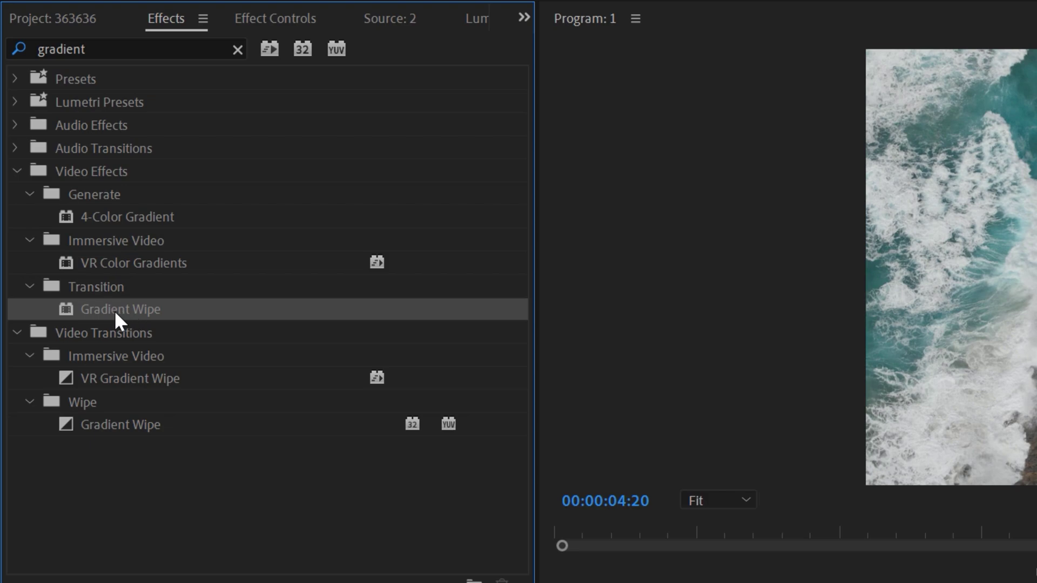
drag(114, 310, 936, 582)
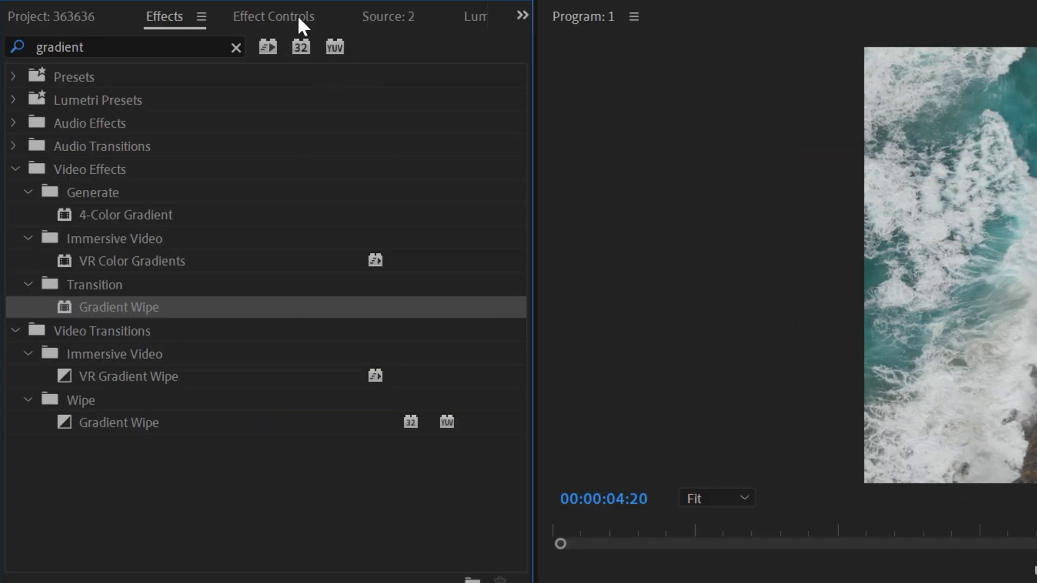
Step: Add a 0% Transition Completion keyframe at the tail piece's start in Effect Controls
click(297, 16)
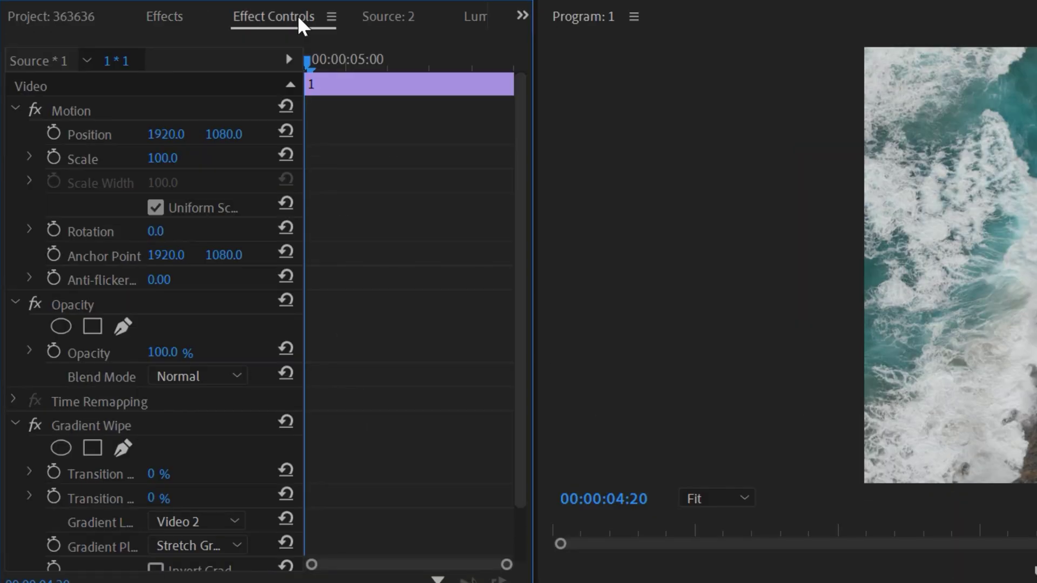
scroll(389, 396, down, 2)
drag(592, 428, 633, 428)
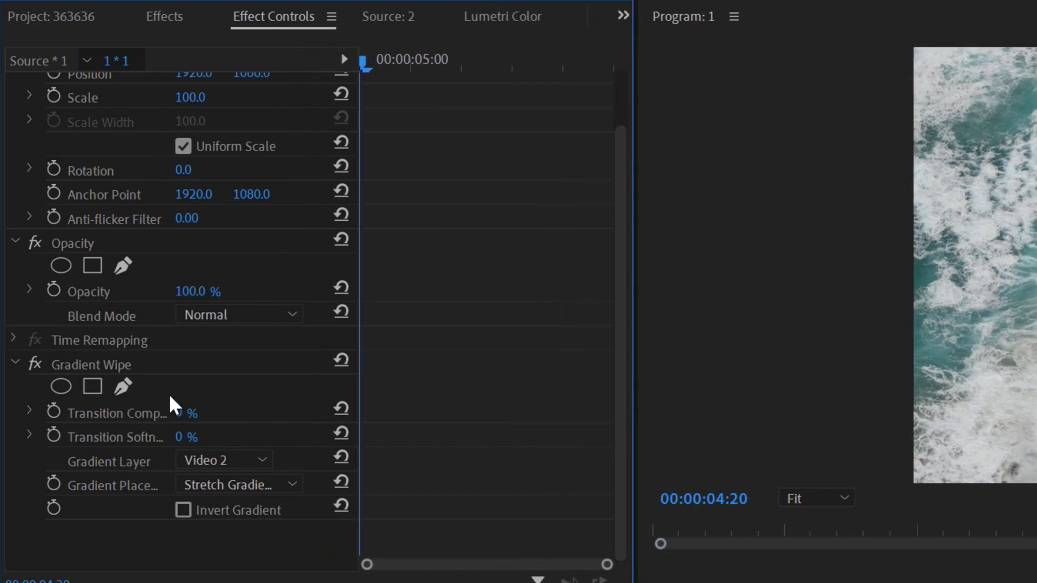
drag(439, 63, 420, 62)
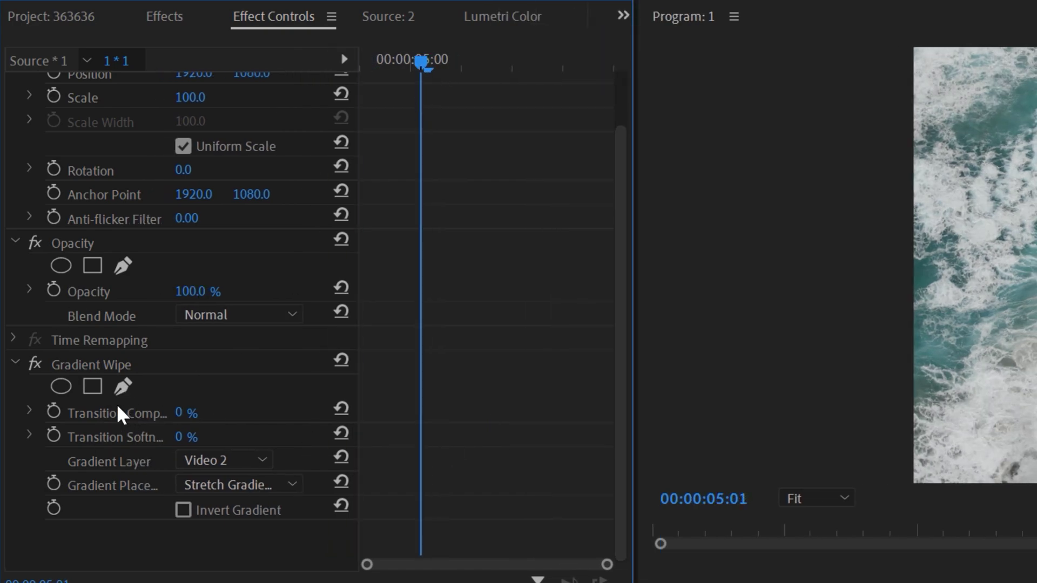
click(56, 412)
drag(420, 412, 325, 415)
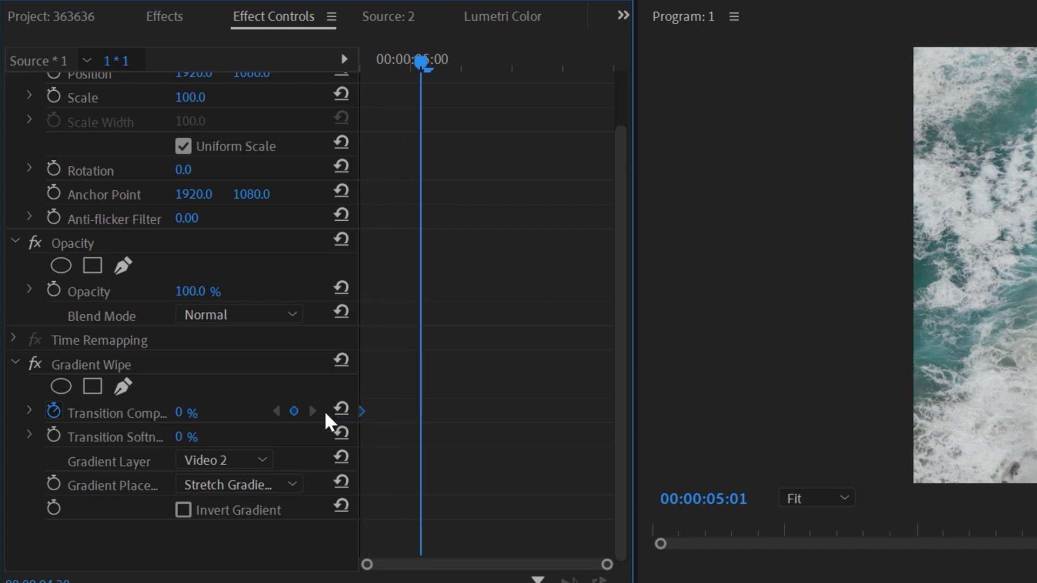
Step: Add a 100% Transition Completion keyframe at the piece's end and set Transition Softness to 30%
click(206, 414)
text(100)
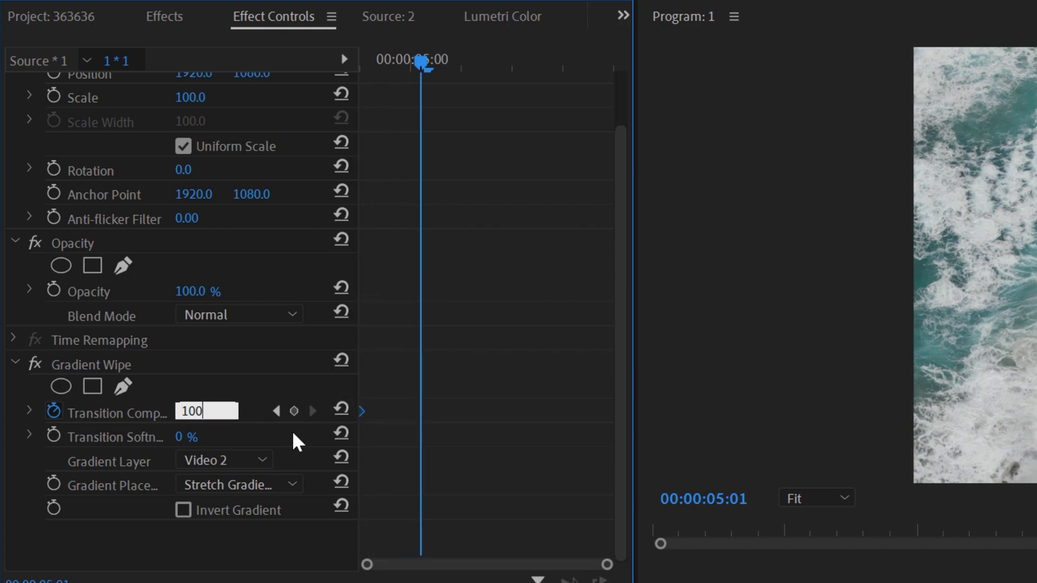
key(Return)
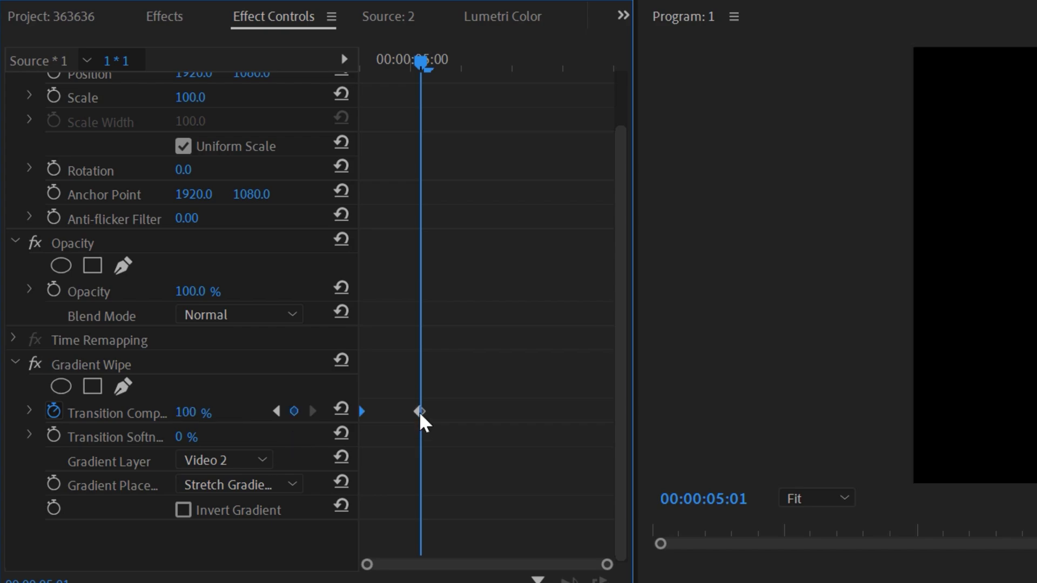
drag(419, 411, 634, 426)
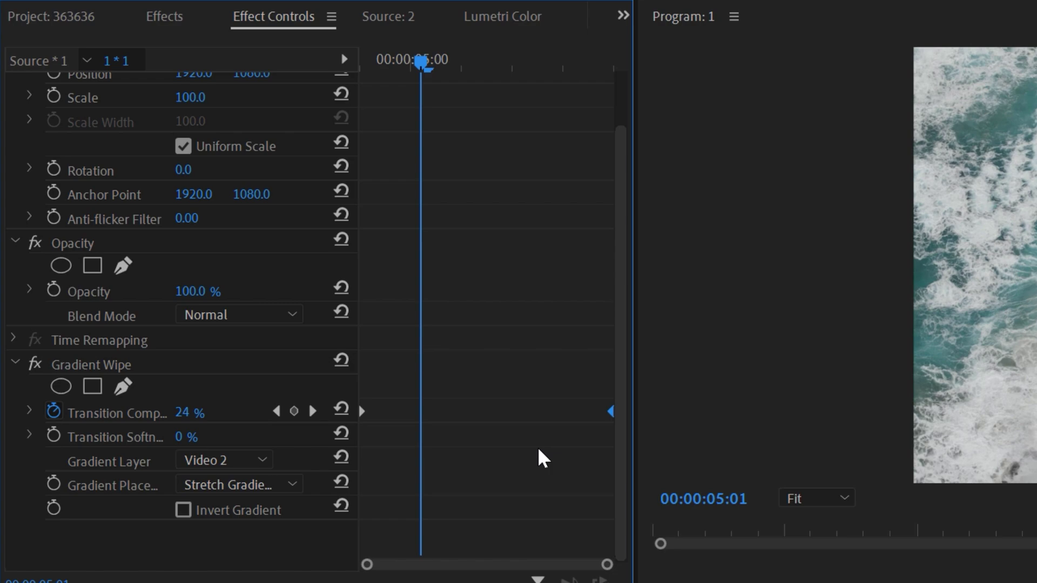
click(188, 438)
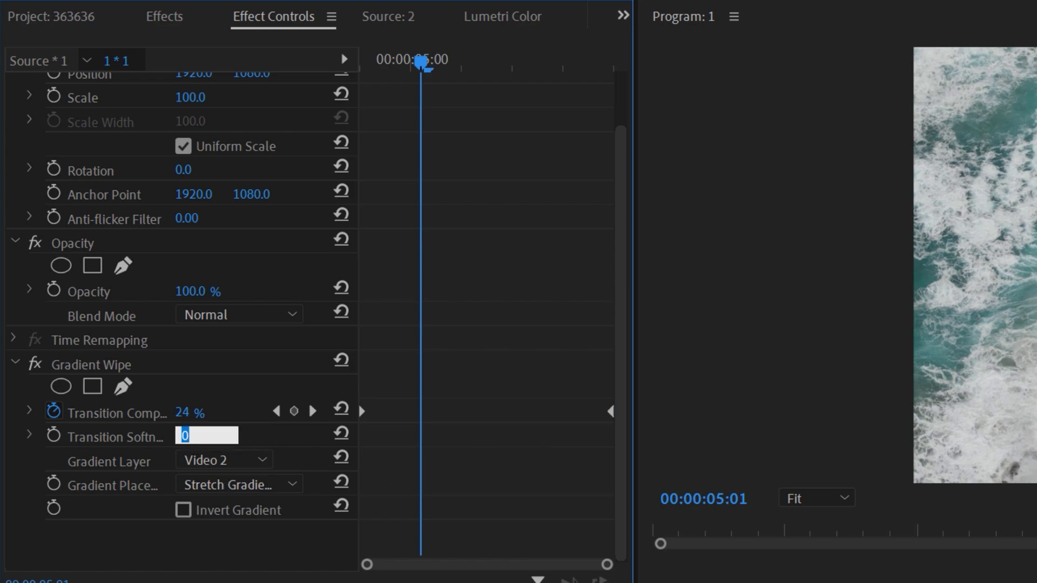
key(Return)
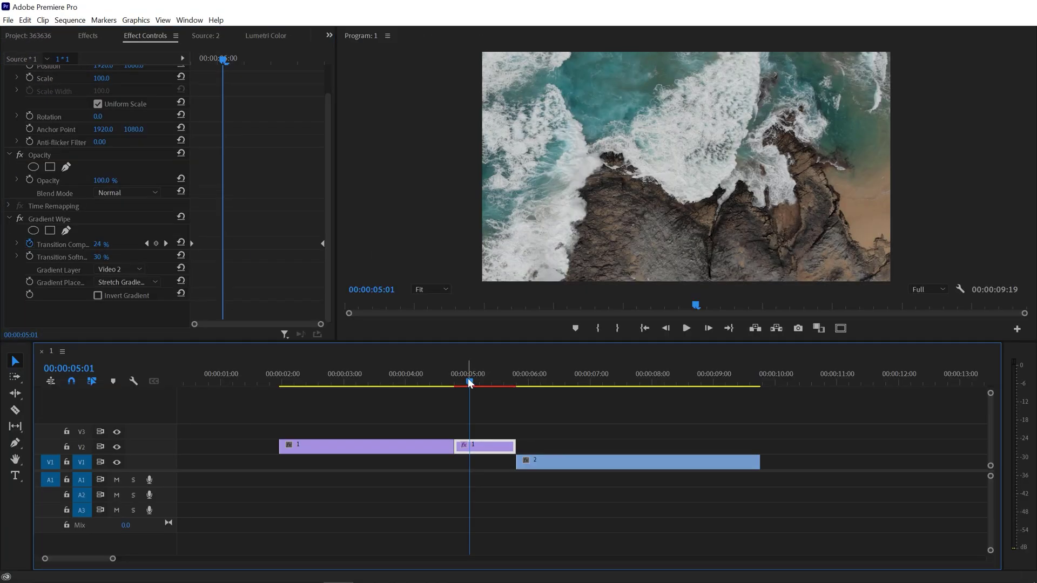
mouse_move(467, 378)
mouse_down()
mouse_move(458, 377)
mouse_move(478, 386)
mouse_up()
Step: Slide the hiker clip on V1 left so it starts under the wiped tail piece
click(575, 467)
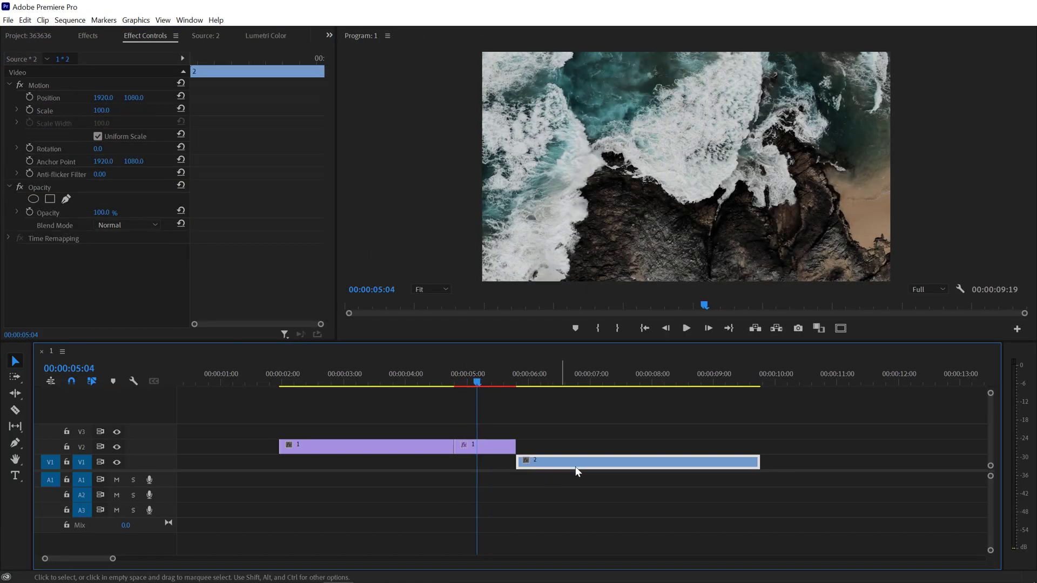
drag(548, 467, 485, 468)
click(468, 394)
Step: Play and scrub through the aerial-to-hiker wipe, then select the V2 tail piece
mouse_move(452, 377)
mouse_down()
mouse_move(513, 381)
mouse_move(442, 388)
mouse_up()
key(space)
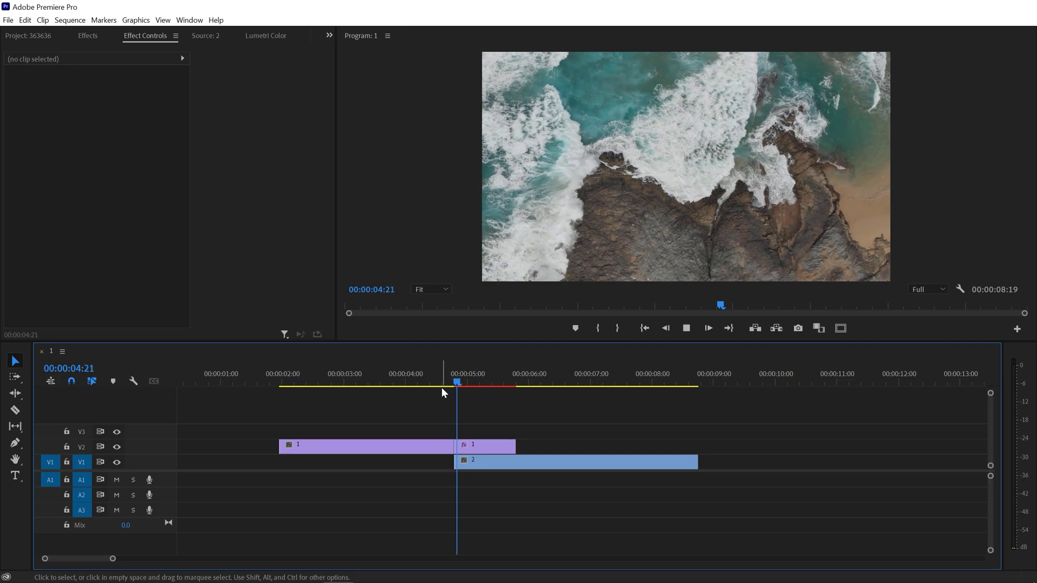
key(space)
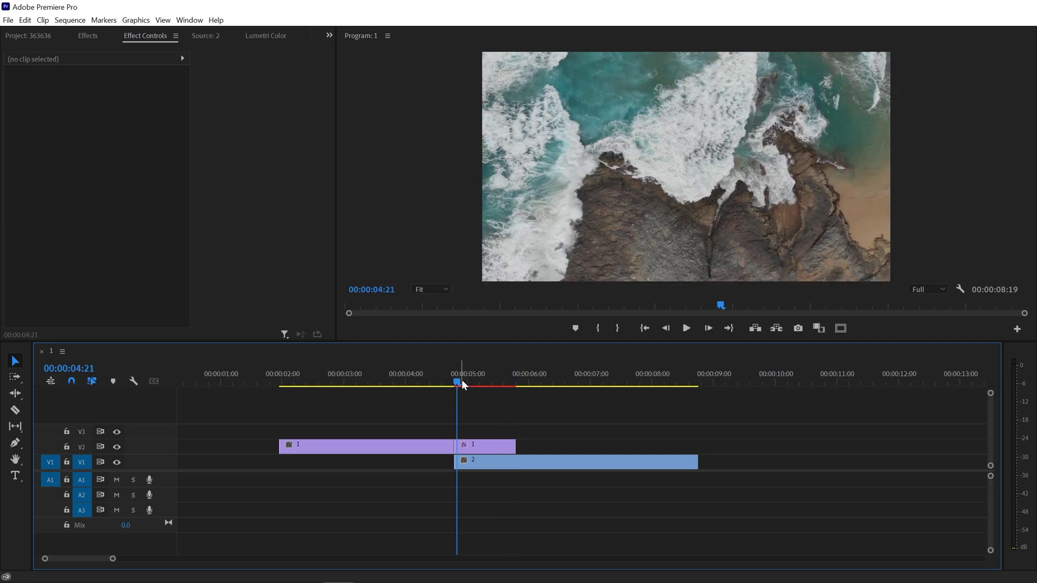
drag(456, 377, 473, 380)
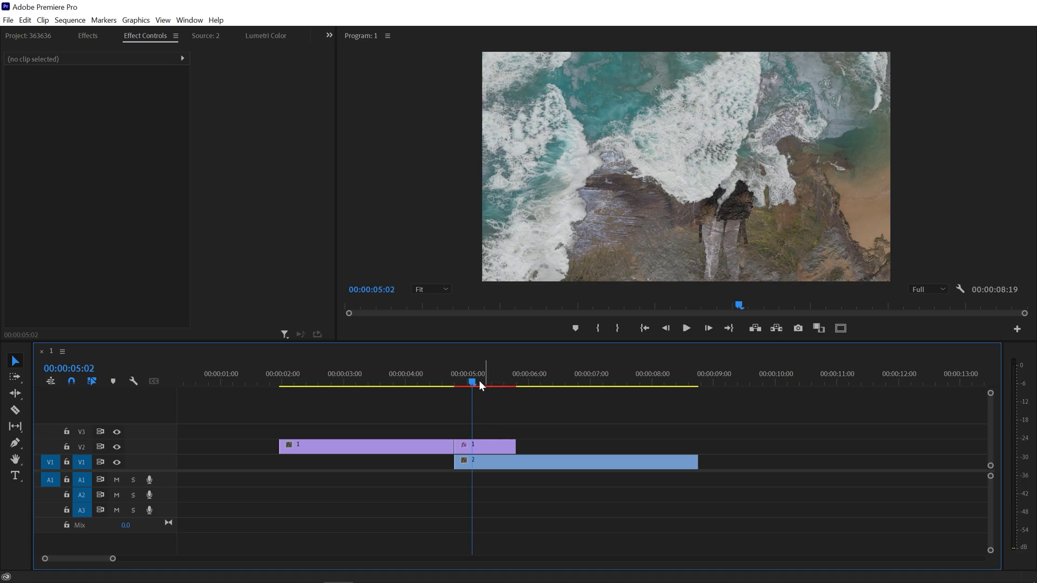
drag(477, 381, 485, 381)
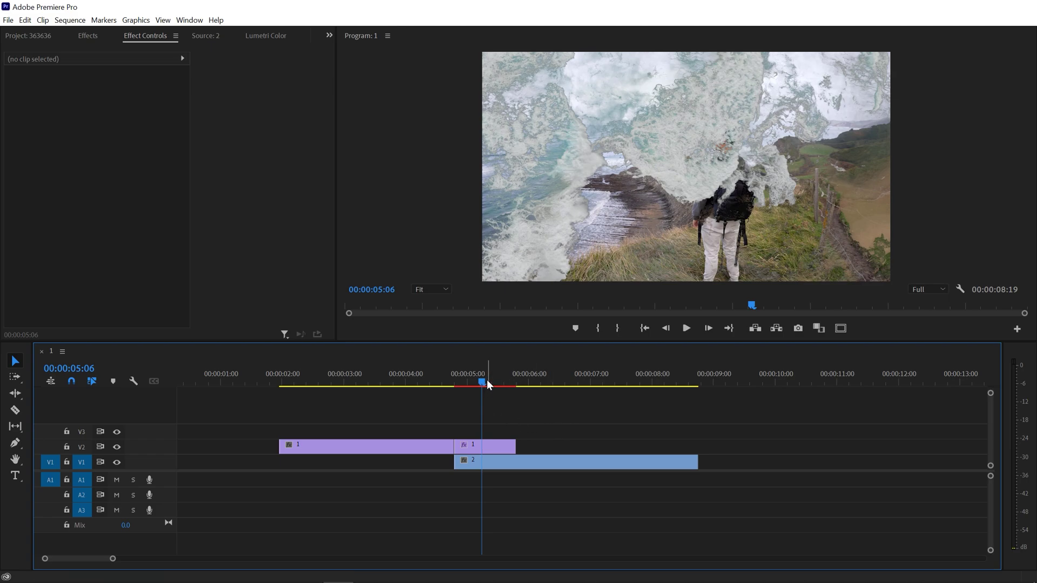
mouse_move(487, 380)
mouse_down()
mouse_move(499, 377)
mouse_move(489, 378)
mouse_up()
click(496, 449)
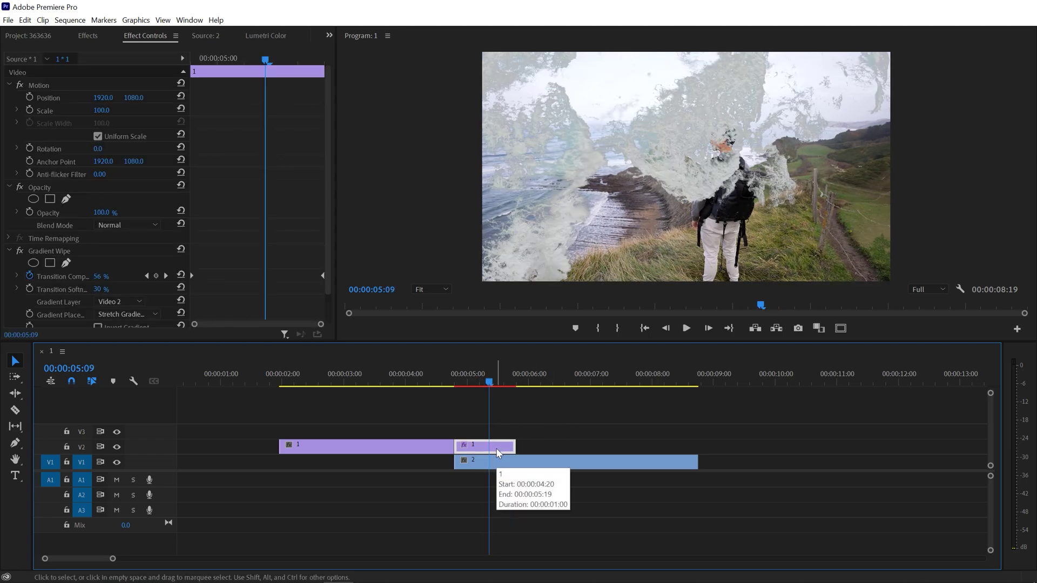
scroll(246, 269, down, 2)
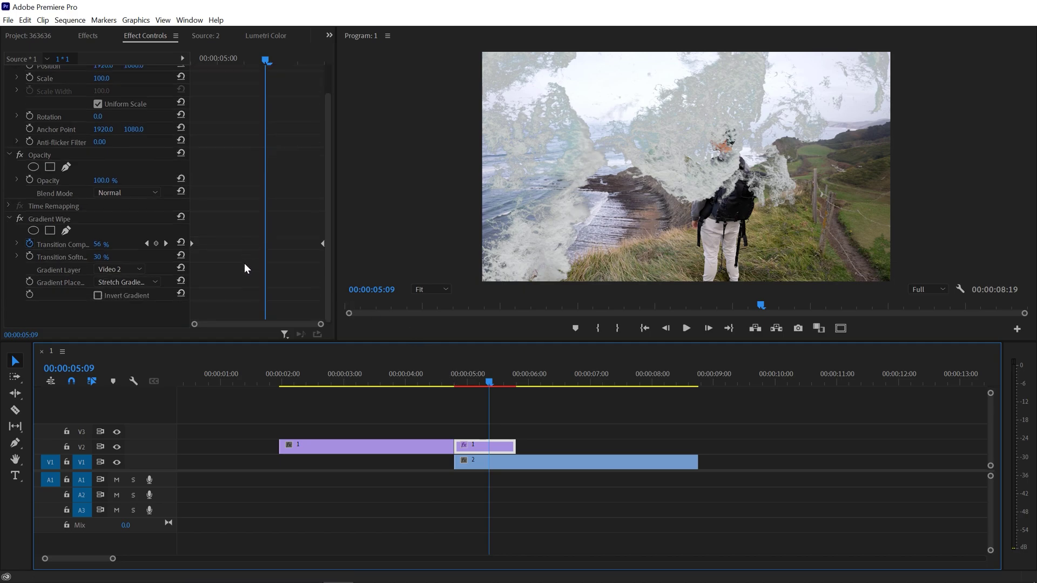
click(99, 297)
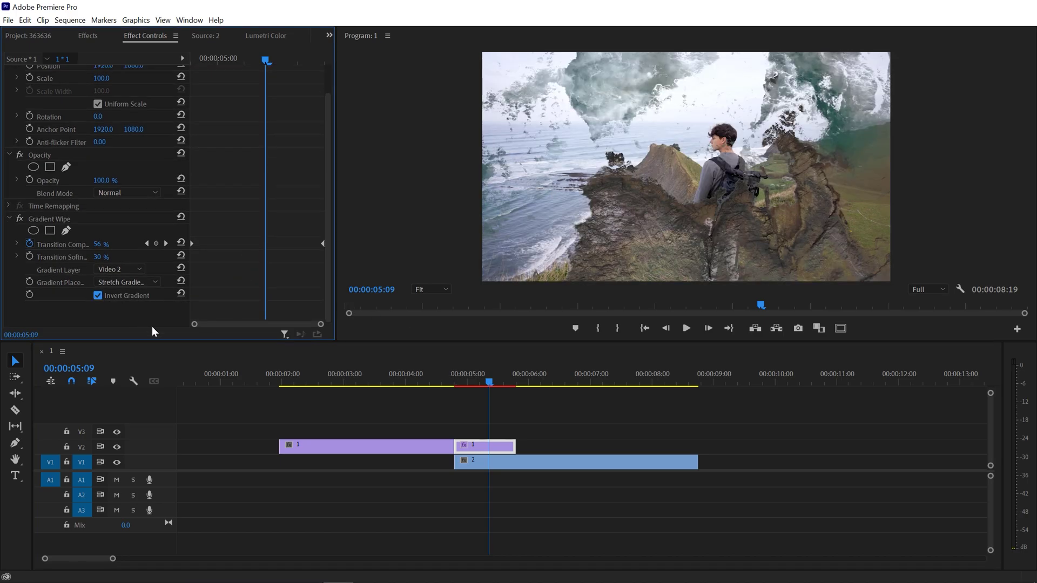
drag(458, 380, 496, 377)
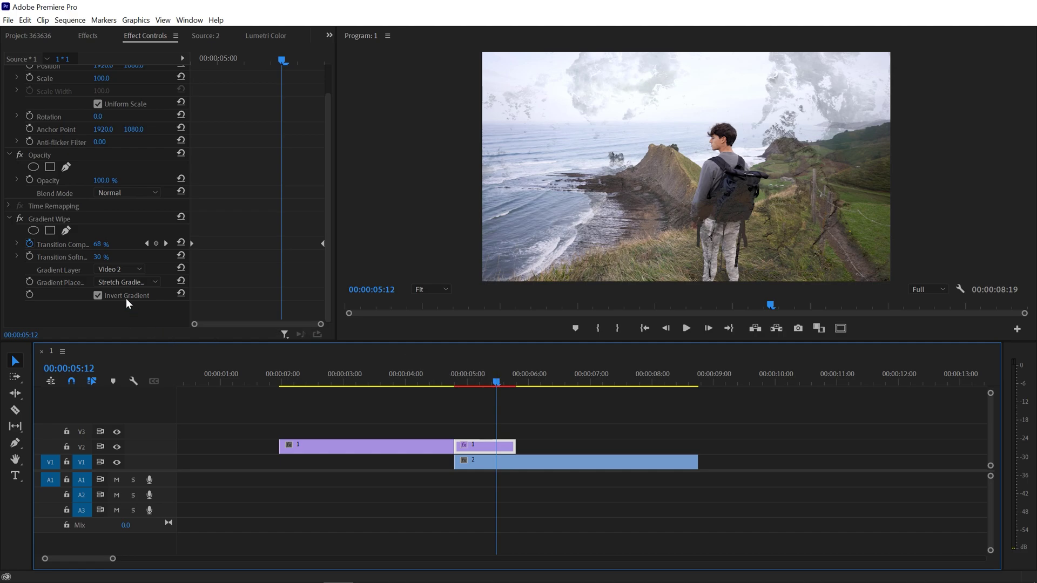
click(97, 295)
drag(458, 382, 501, 379)
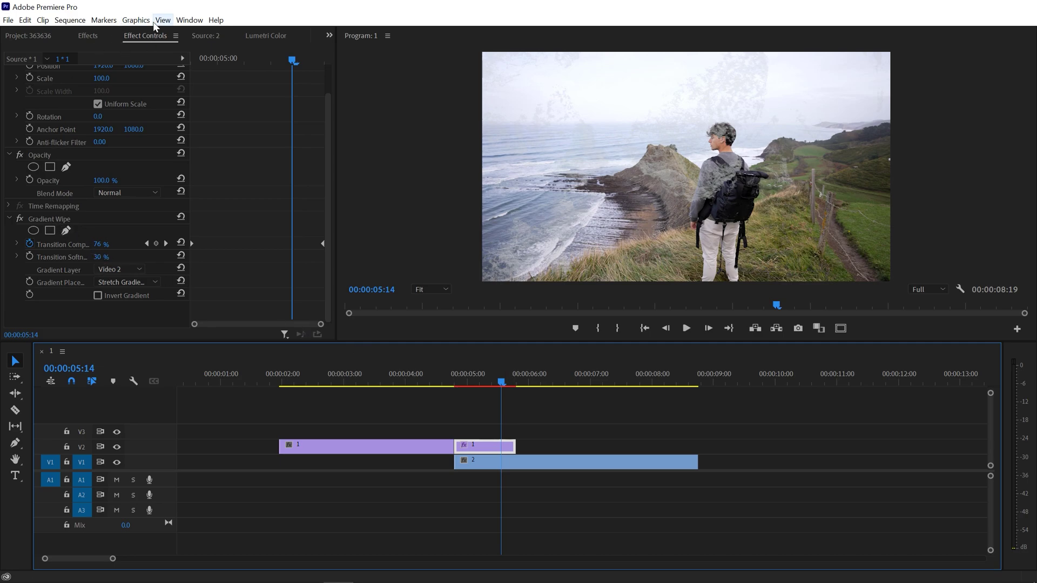
click(50, 218)
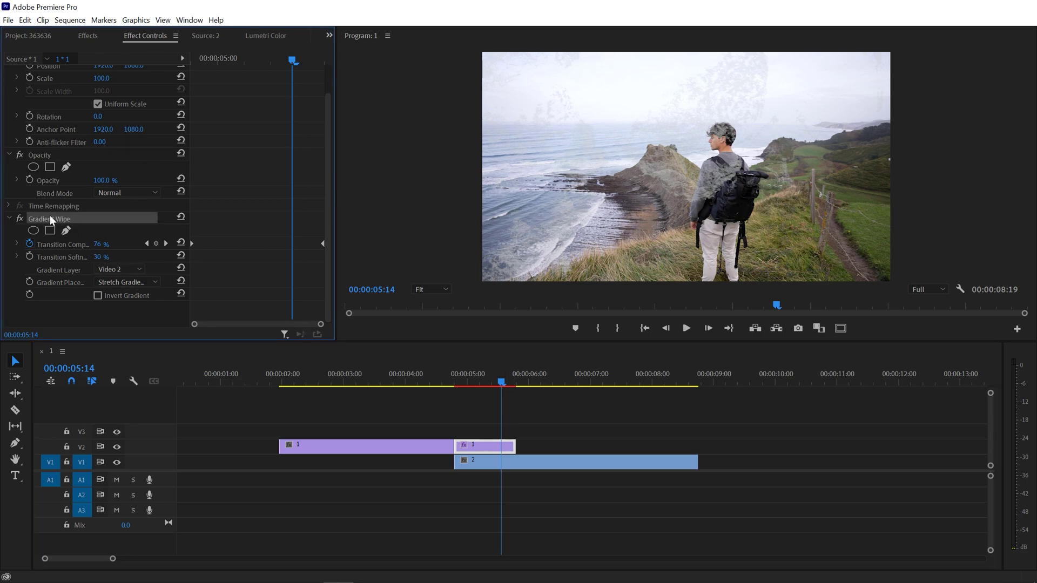
Step: Save the Gradient Wipe settings from Effect Controls as a named effect preset
right_click(83, 217)
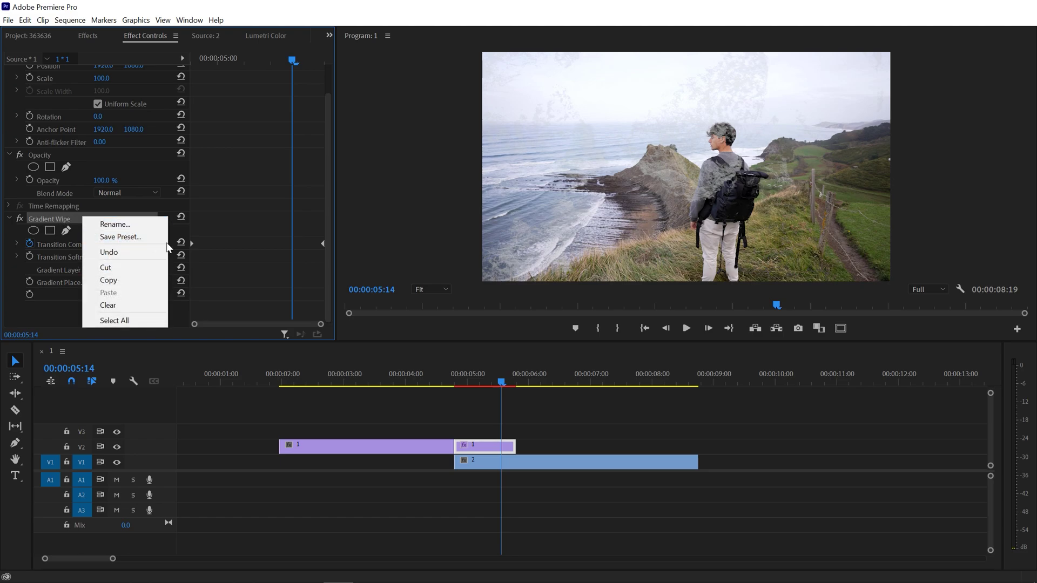
click(120, 237)
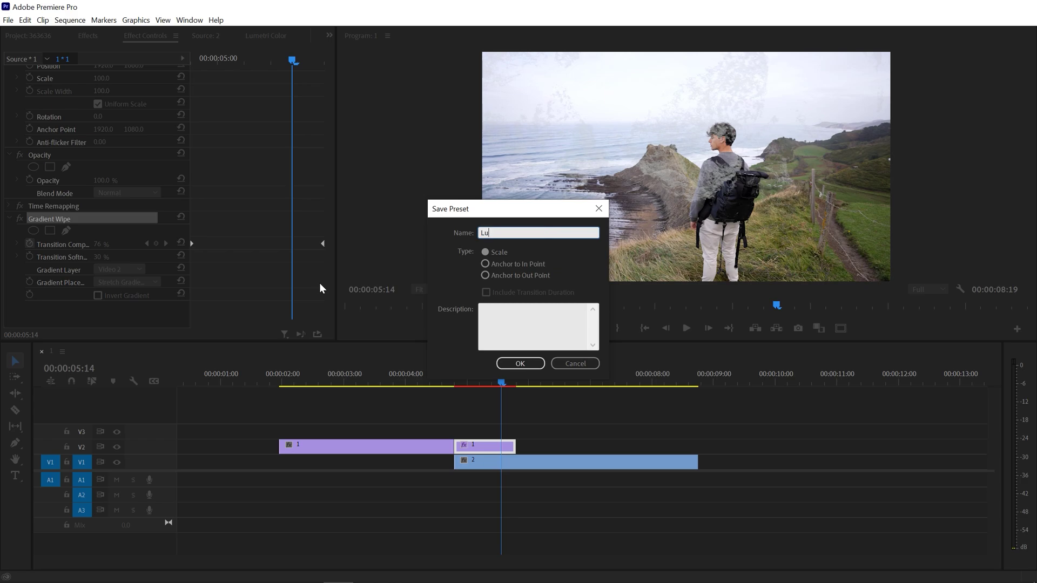
key(Return)
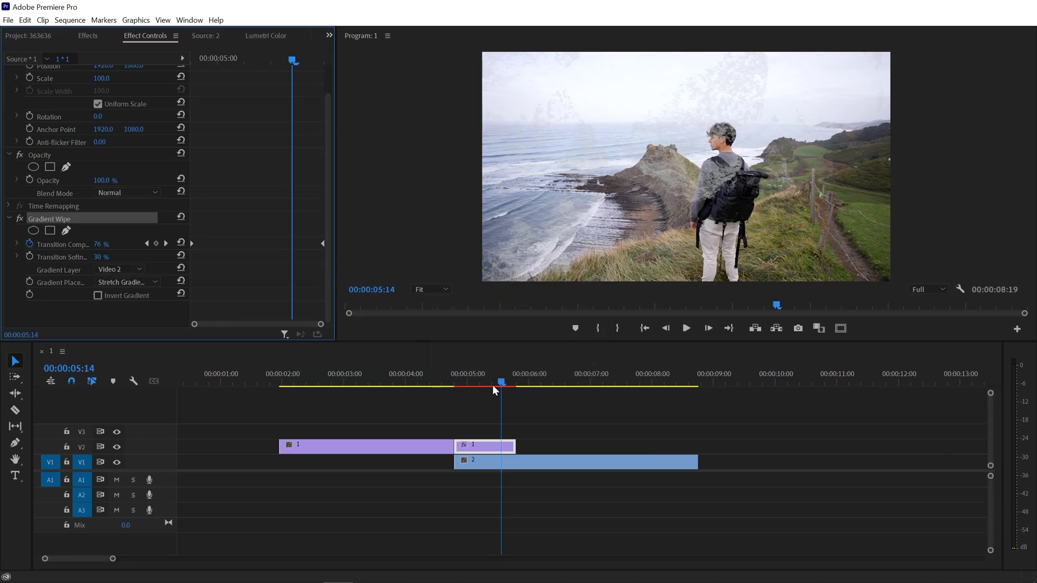
right_click(495, 447)
Step: Strip the V2 clip's effects with Remove Attributes, then apply the Luma Fade preset to it
click(595, 91)
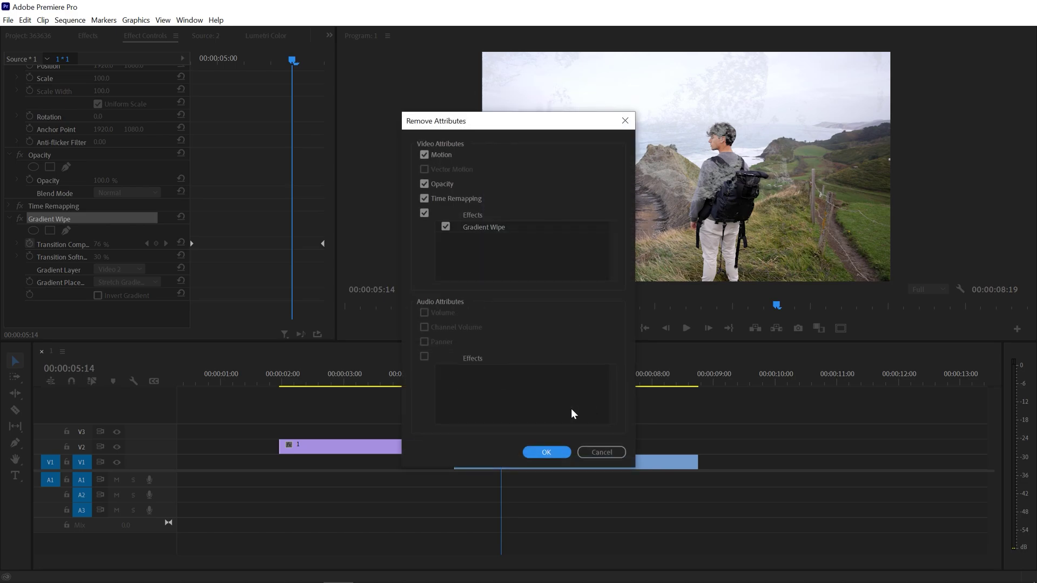
click(557, 452)
click(87, 36)
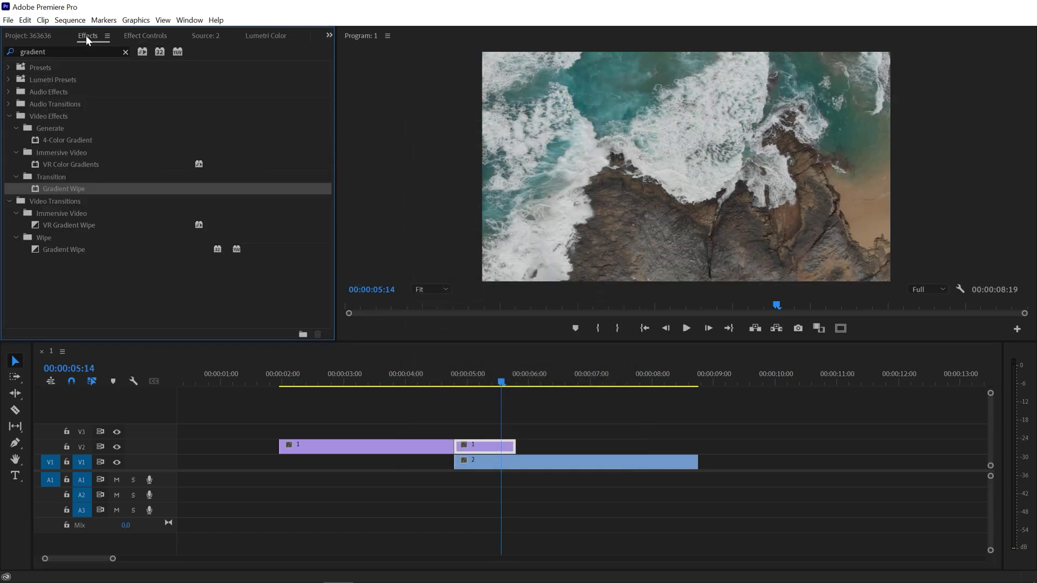
click(126, 52)
click(8, 67)
click(34, 81)
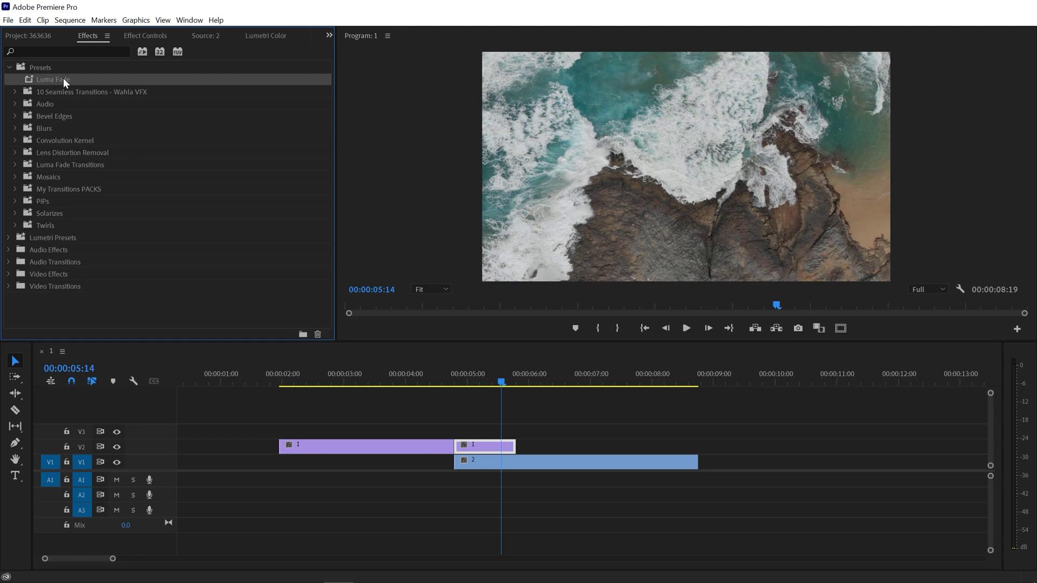
drag(62, 80, 494, 452)
mouse_move(507, 385)
mouse_down()
mouse_move(452, 372)
mouse_move(513, 378)
mouse_up()
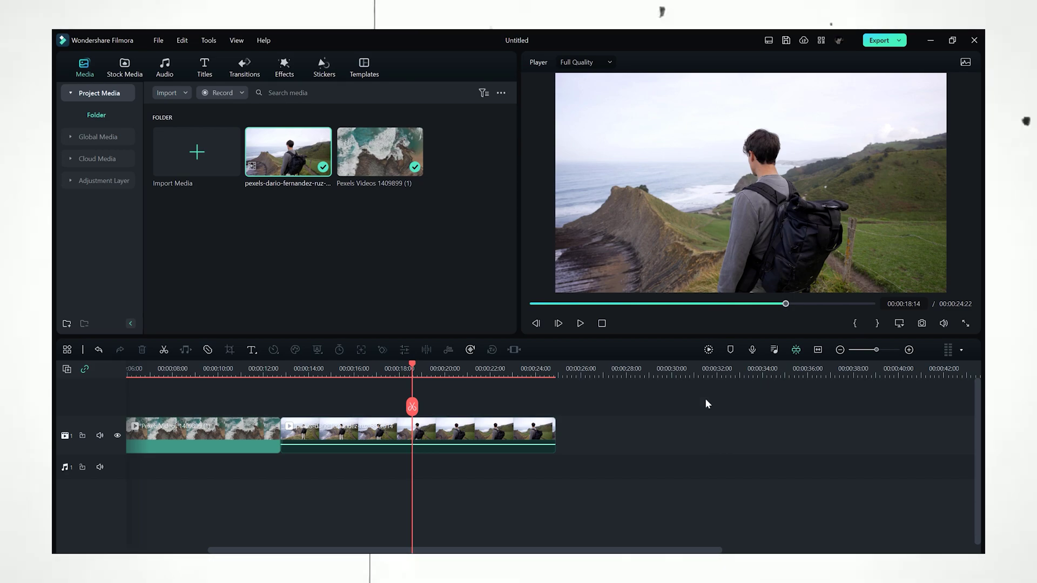
Step: Search Filmora's transitions library for 'color distance'
click(244, 68)
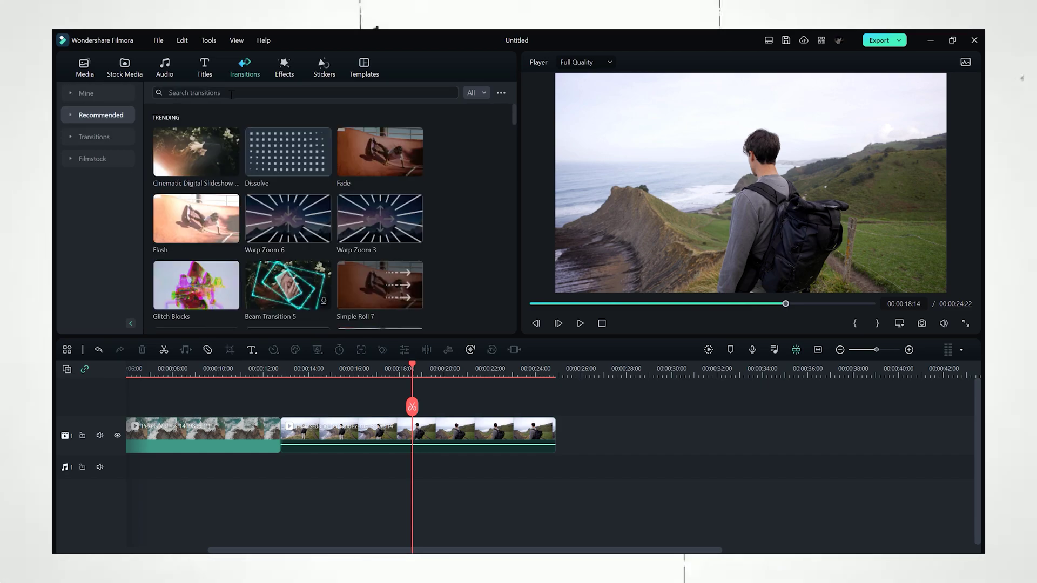
click(262, 92)
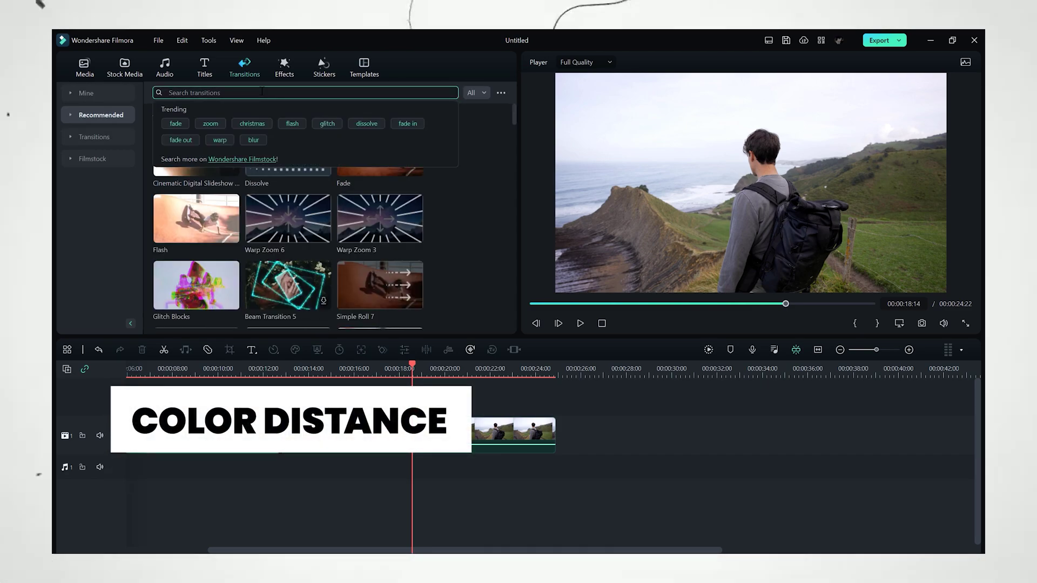
text(color distance)
key(Return)
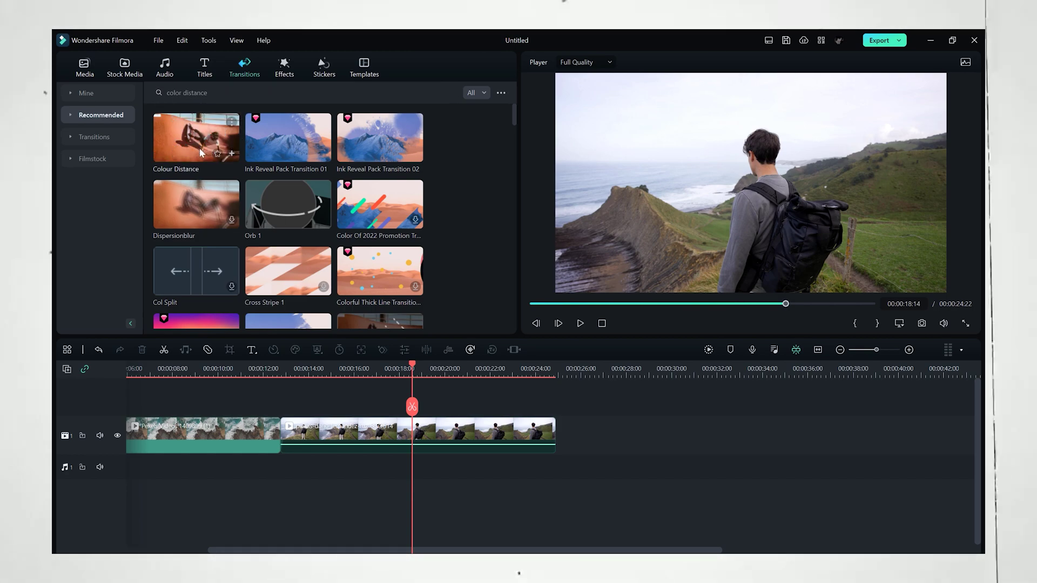
Step: Place Colour Distance on the cut between the surf and hiker clips and preview it
click(204, 148)
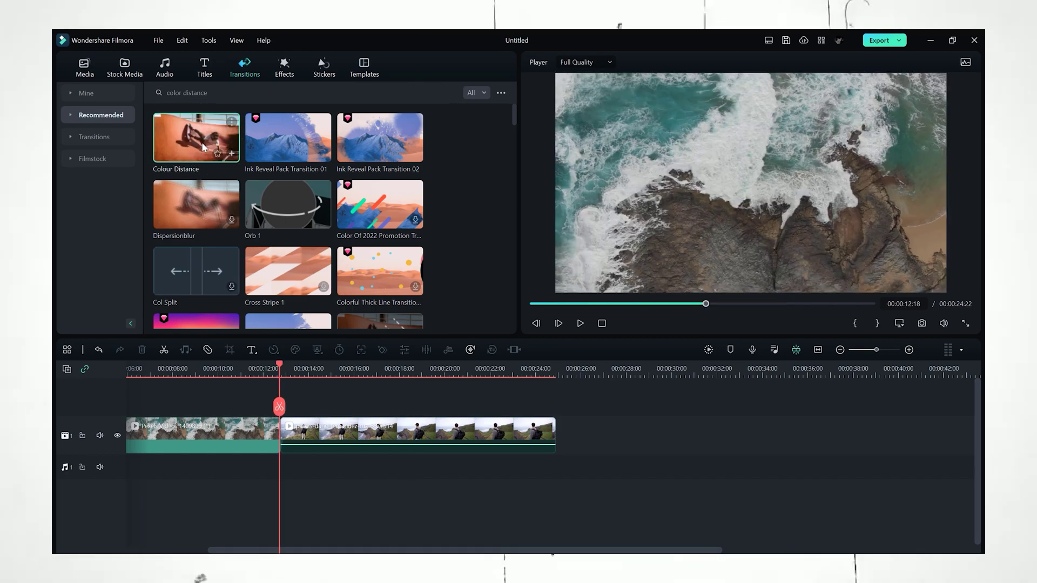
drag(204, 148, 280, 432)
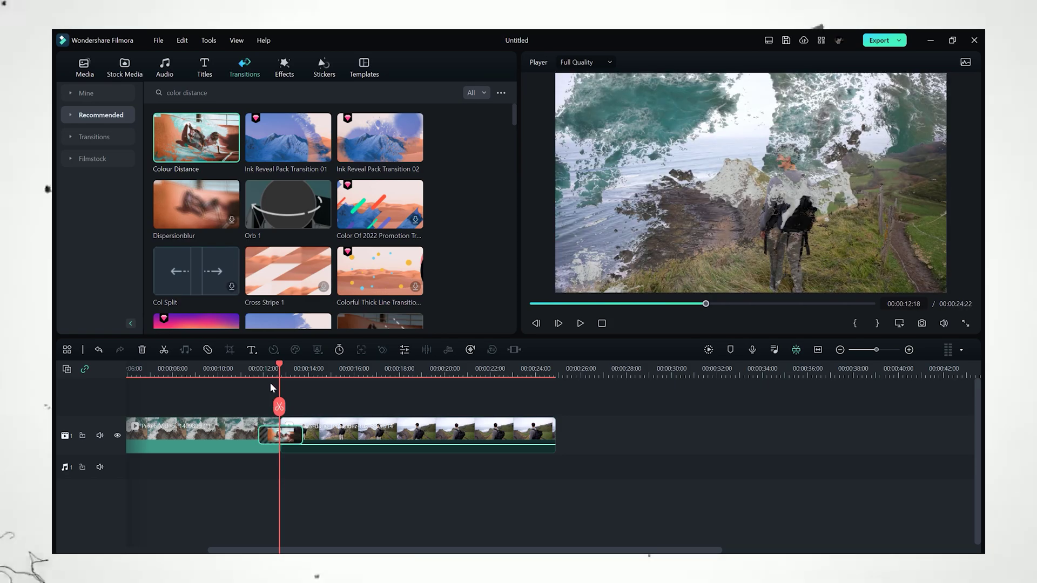
drag(279, 365, 246, 366)
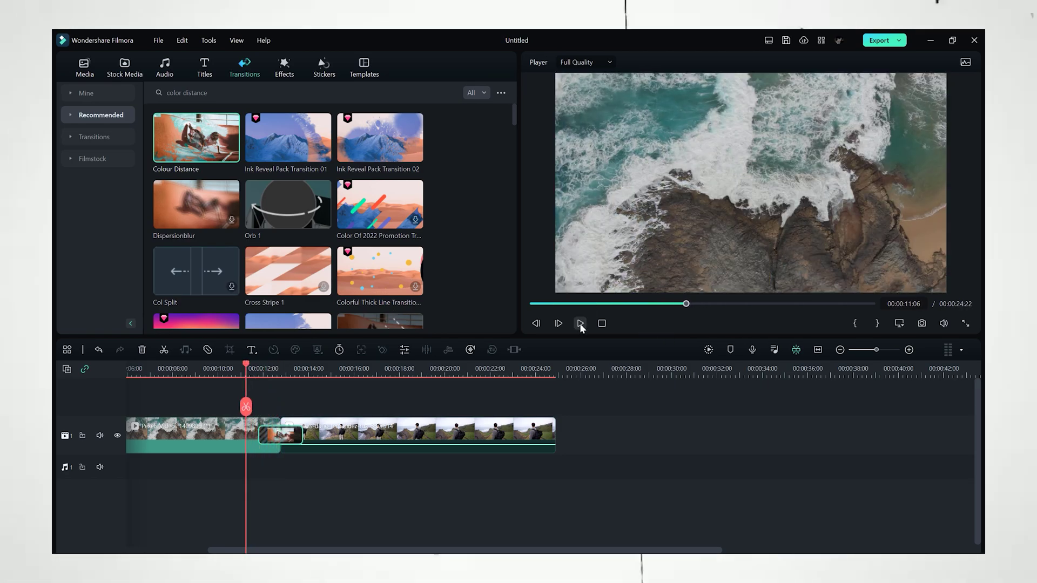
click(581, 324)
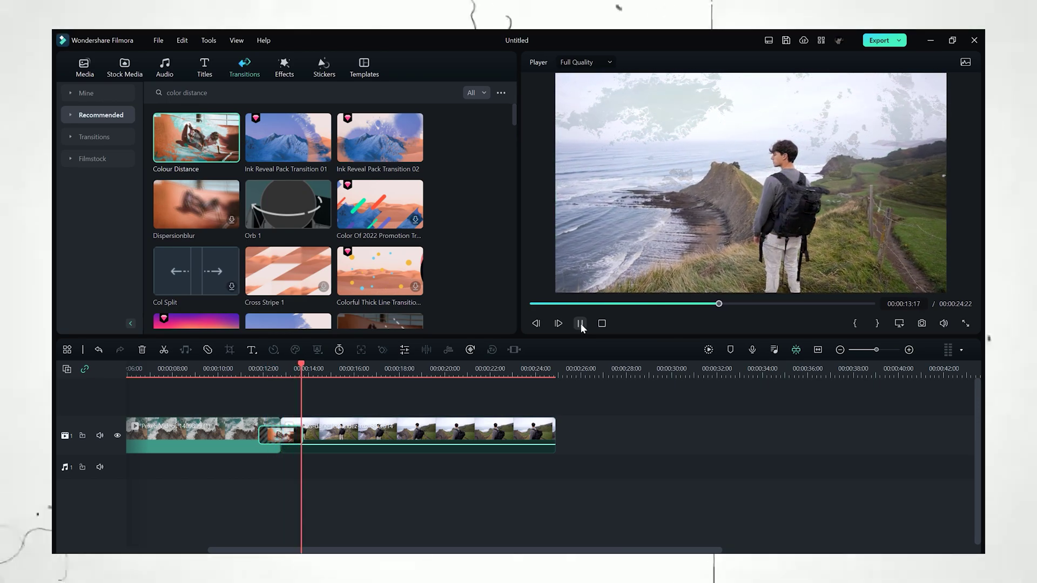
click(581, 324)
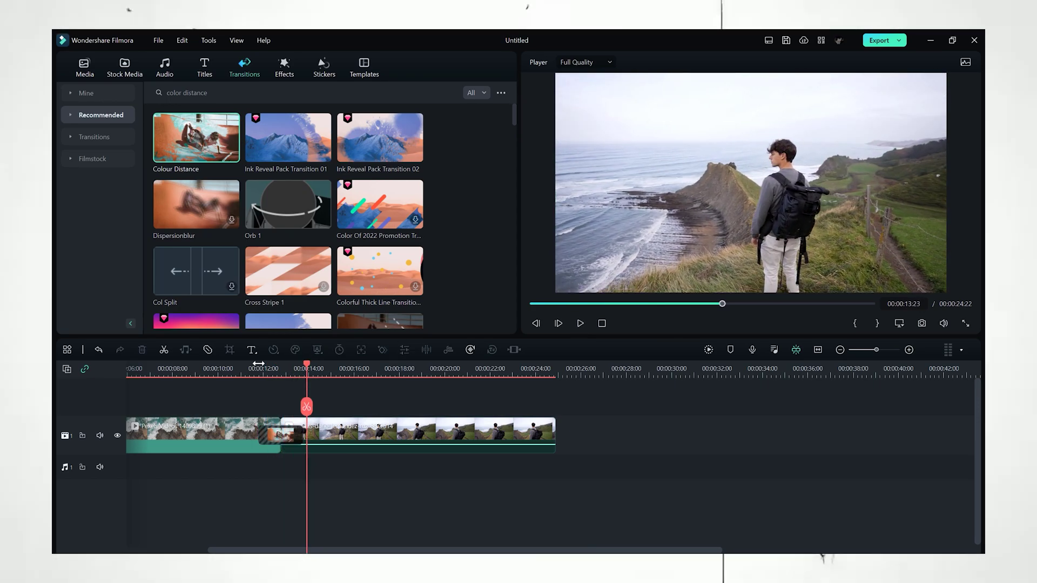
Step: Set the Colour Distance transition duration to 00:00:01:00 and preview it from 00:00:11:24
double_click(270, 434)
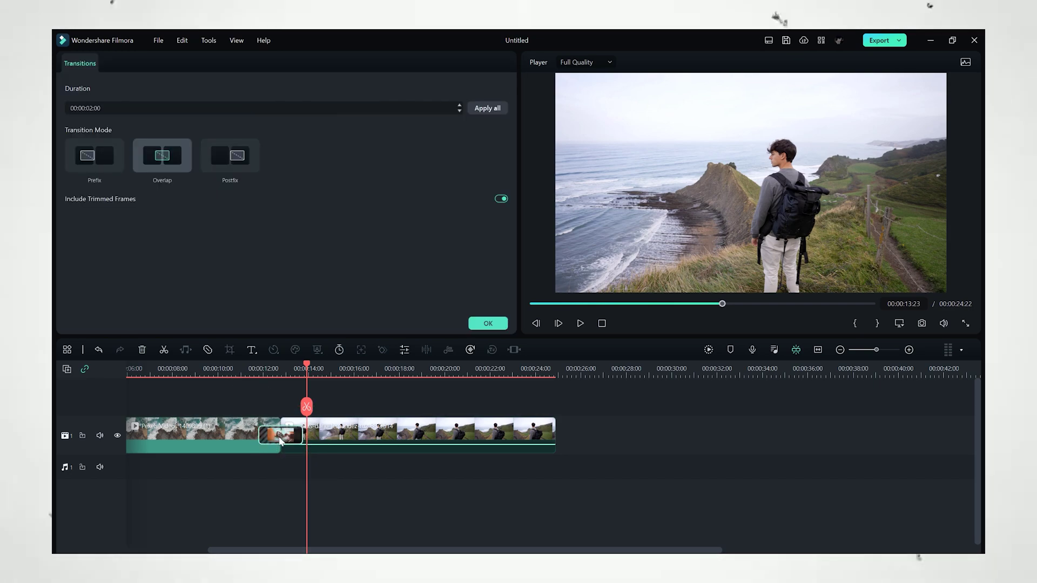
click(90, 108)
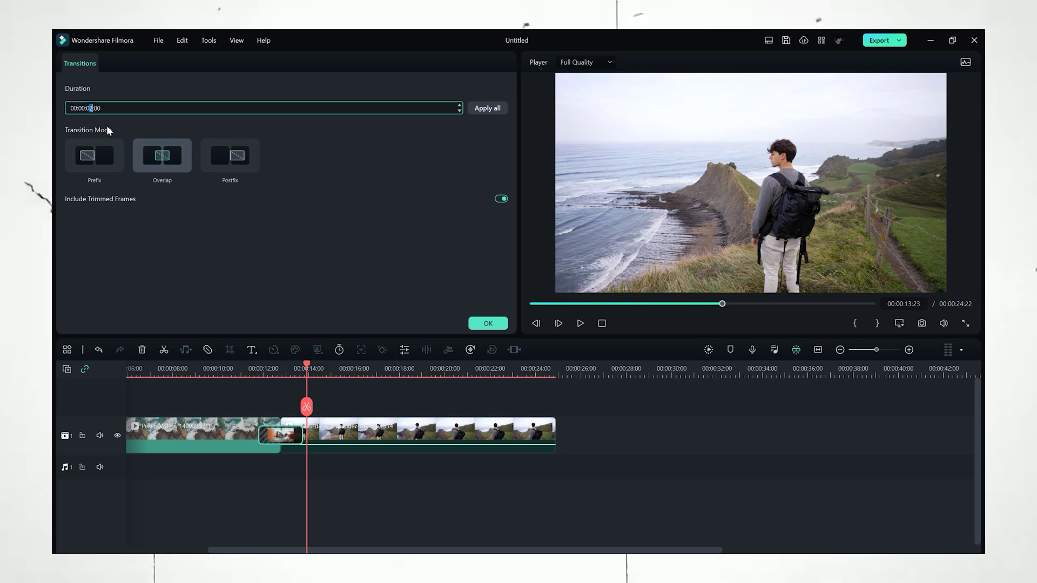
text(1)
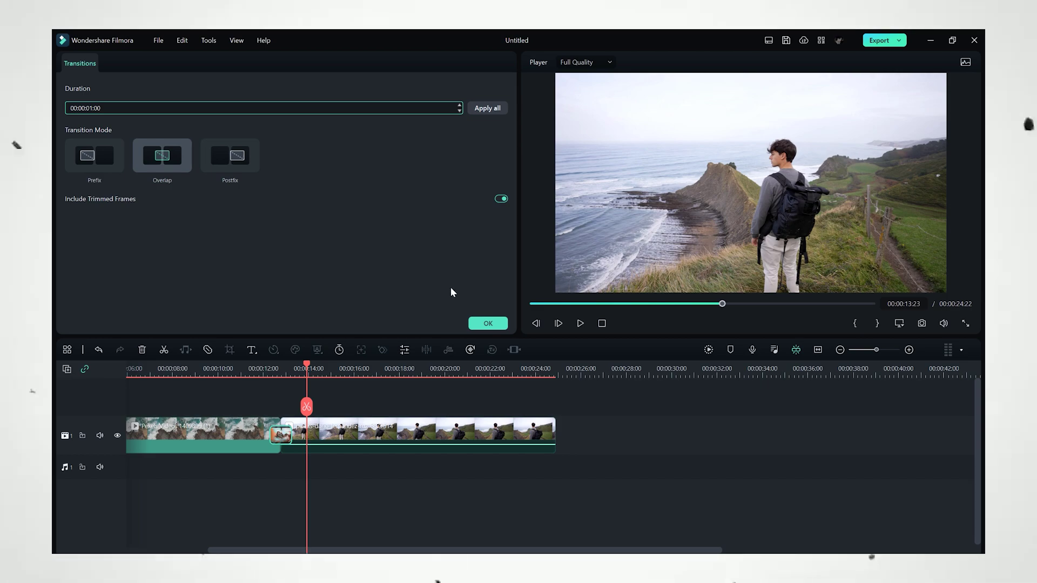
click(488, 323)
click(269, 368)
click(262, 369)
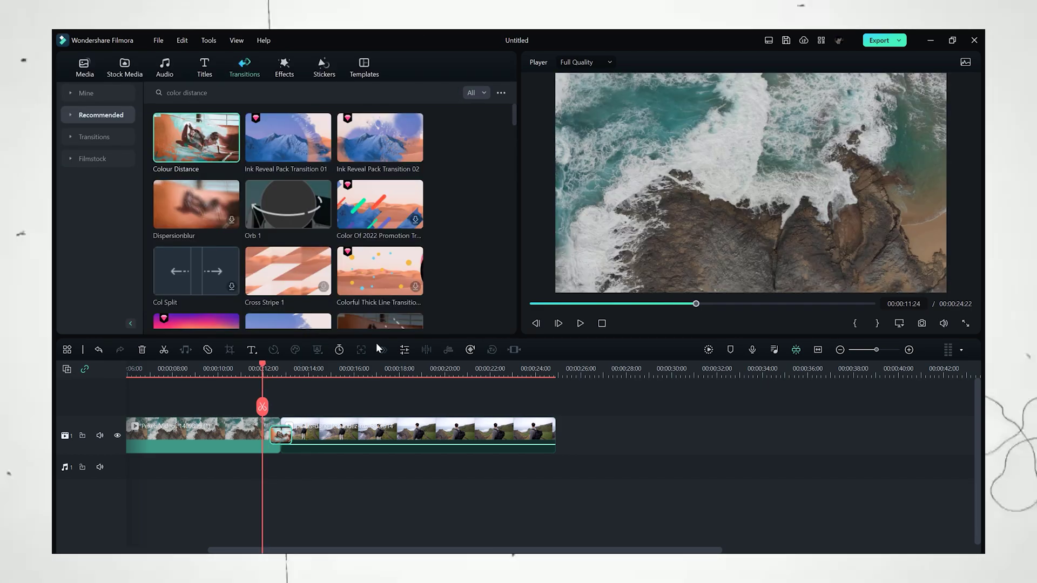
click(580, 323)
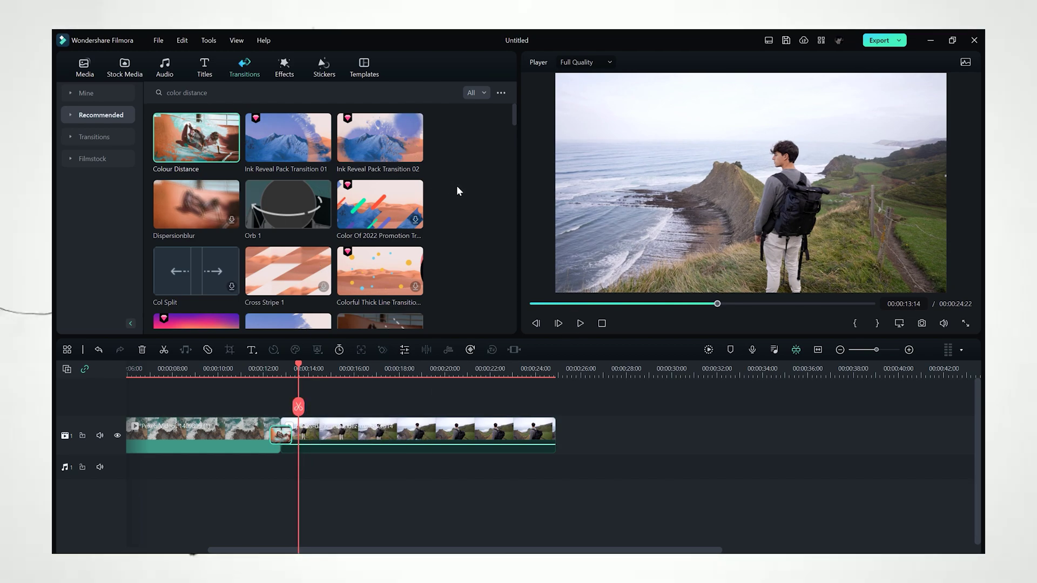
scroll(457, 189, down, 1)
scroll(458, 188, up, 1)
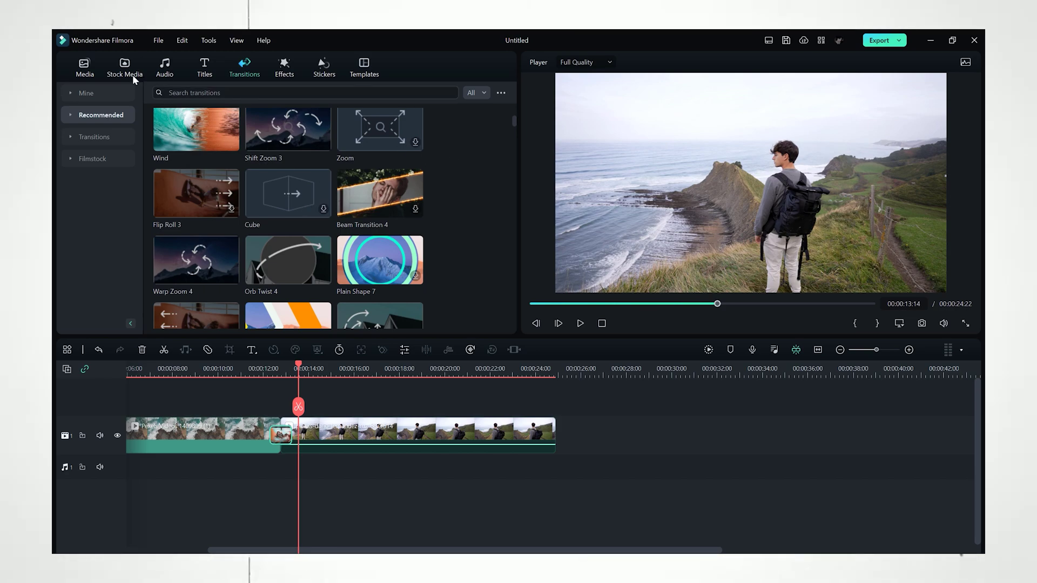
click(127, 66)
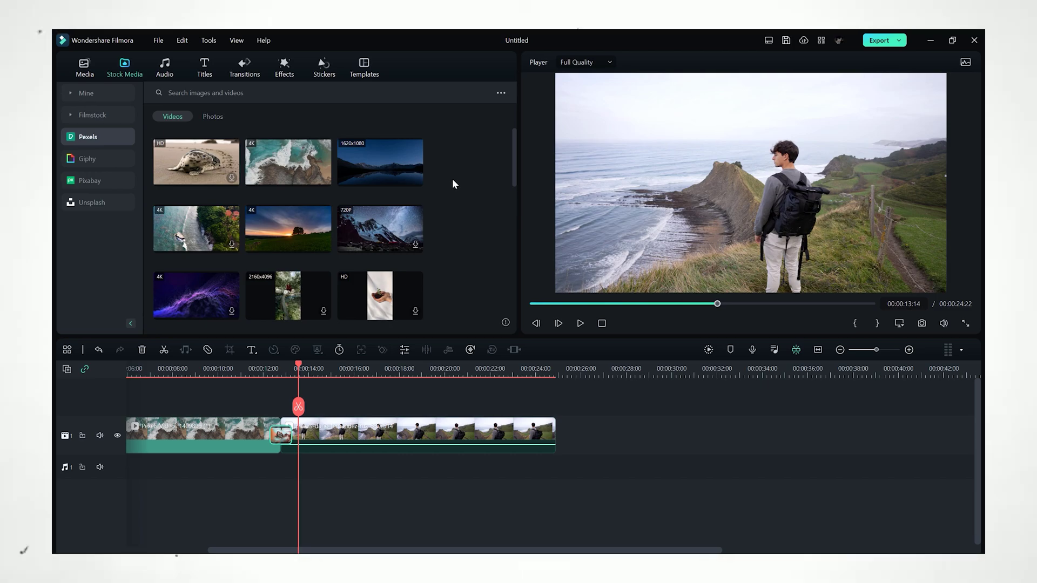
click(170, 74)
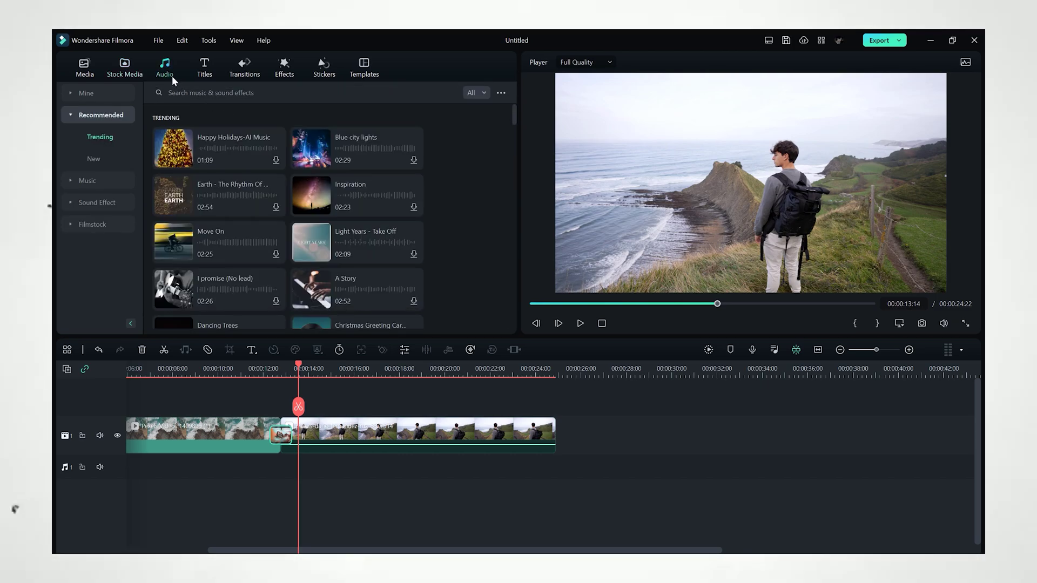
click(206, 74)
click(246, 76)
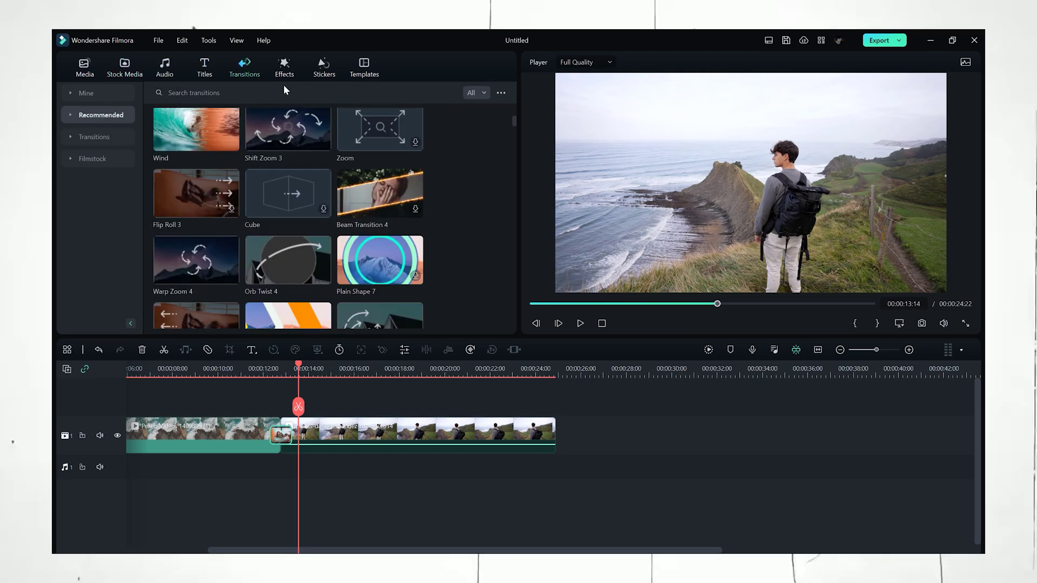
click(283, 70)
click(326, 69)
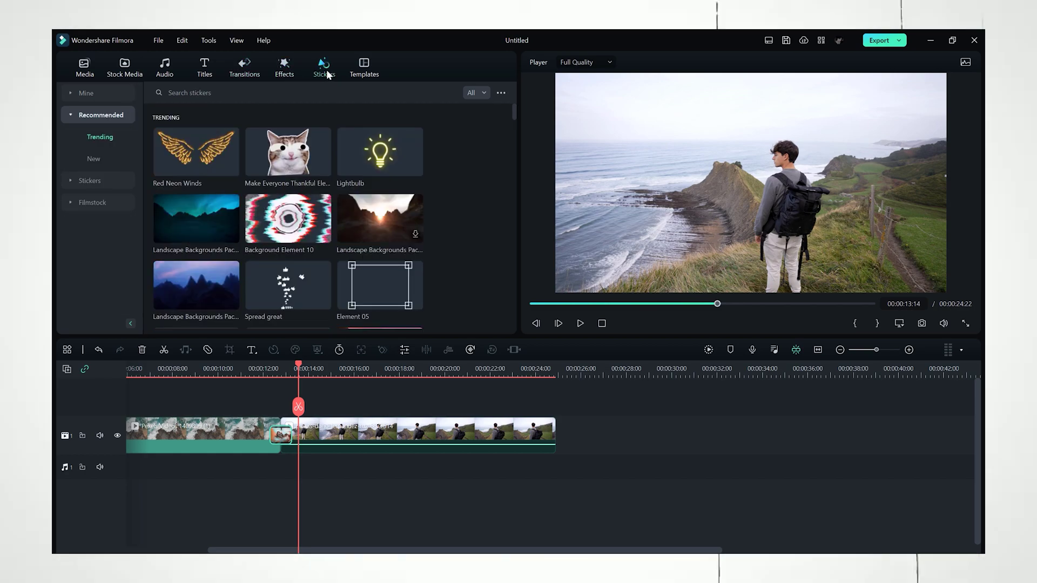
click(371, 70)
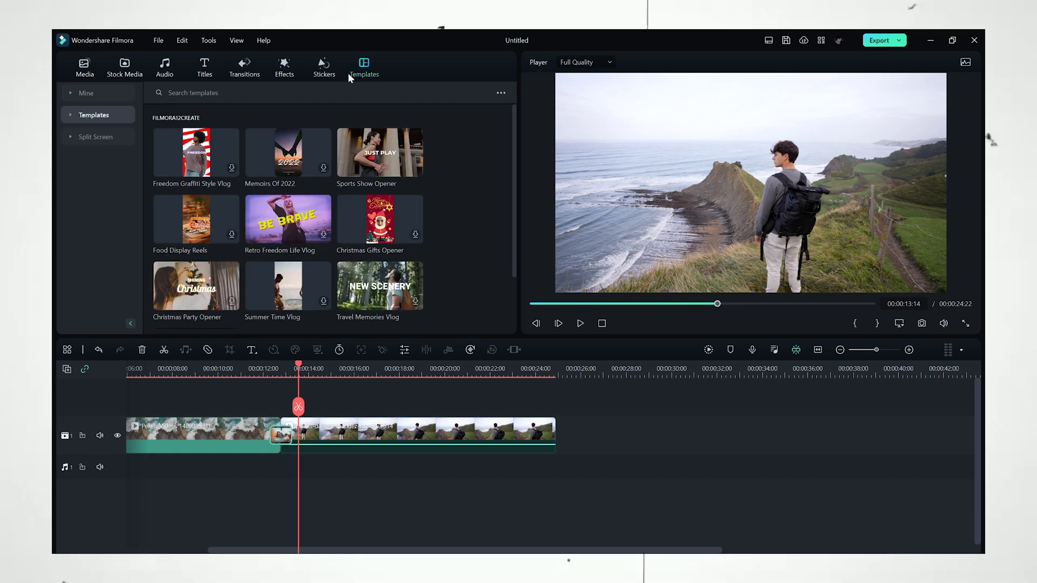
click(324, 69)
click(285, 67)
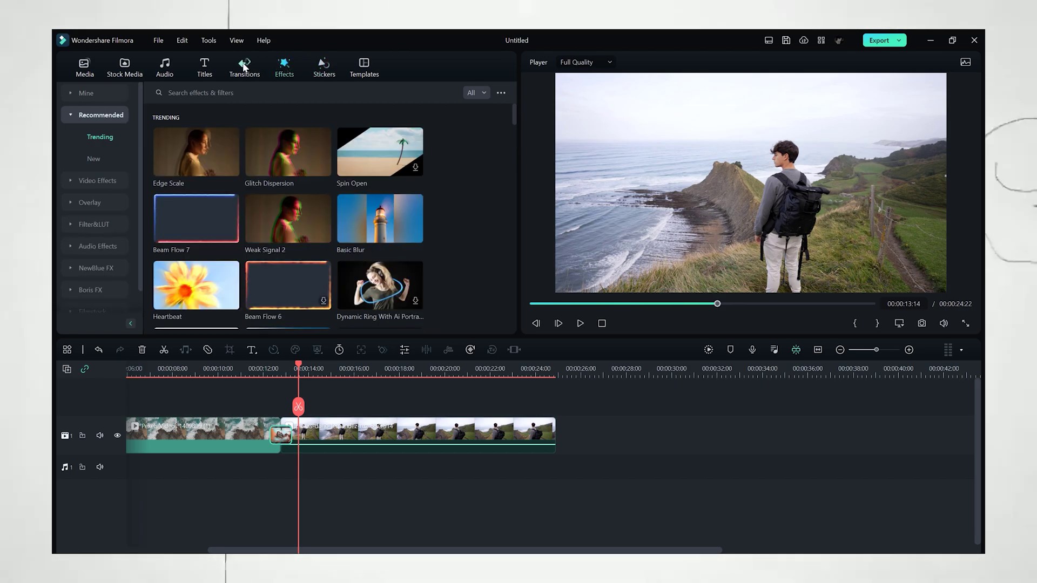
click(244, 67)
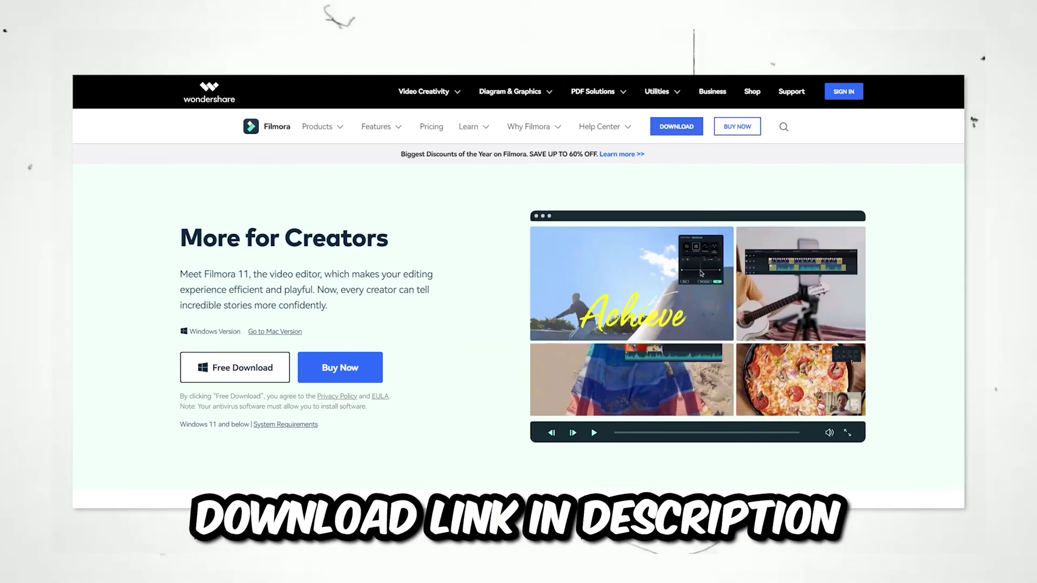